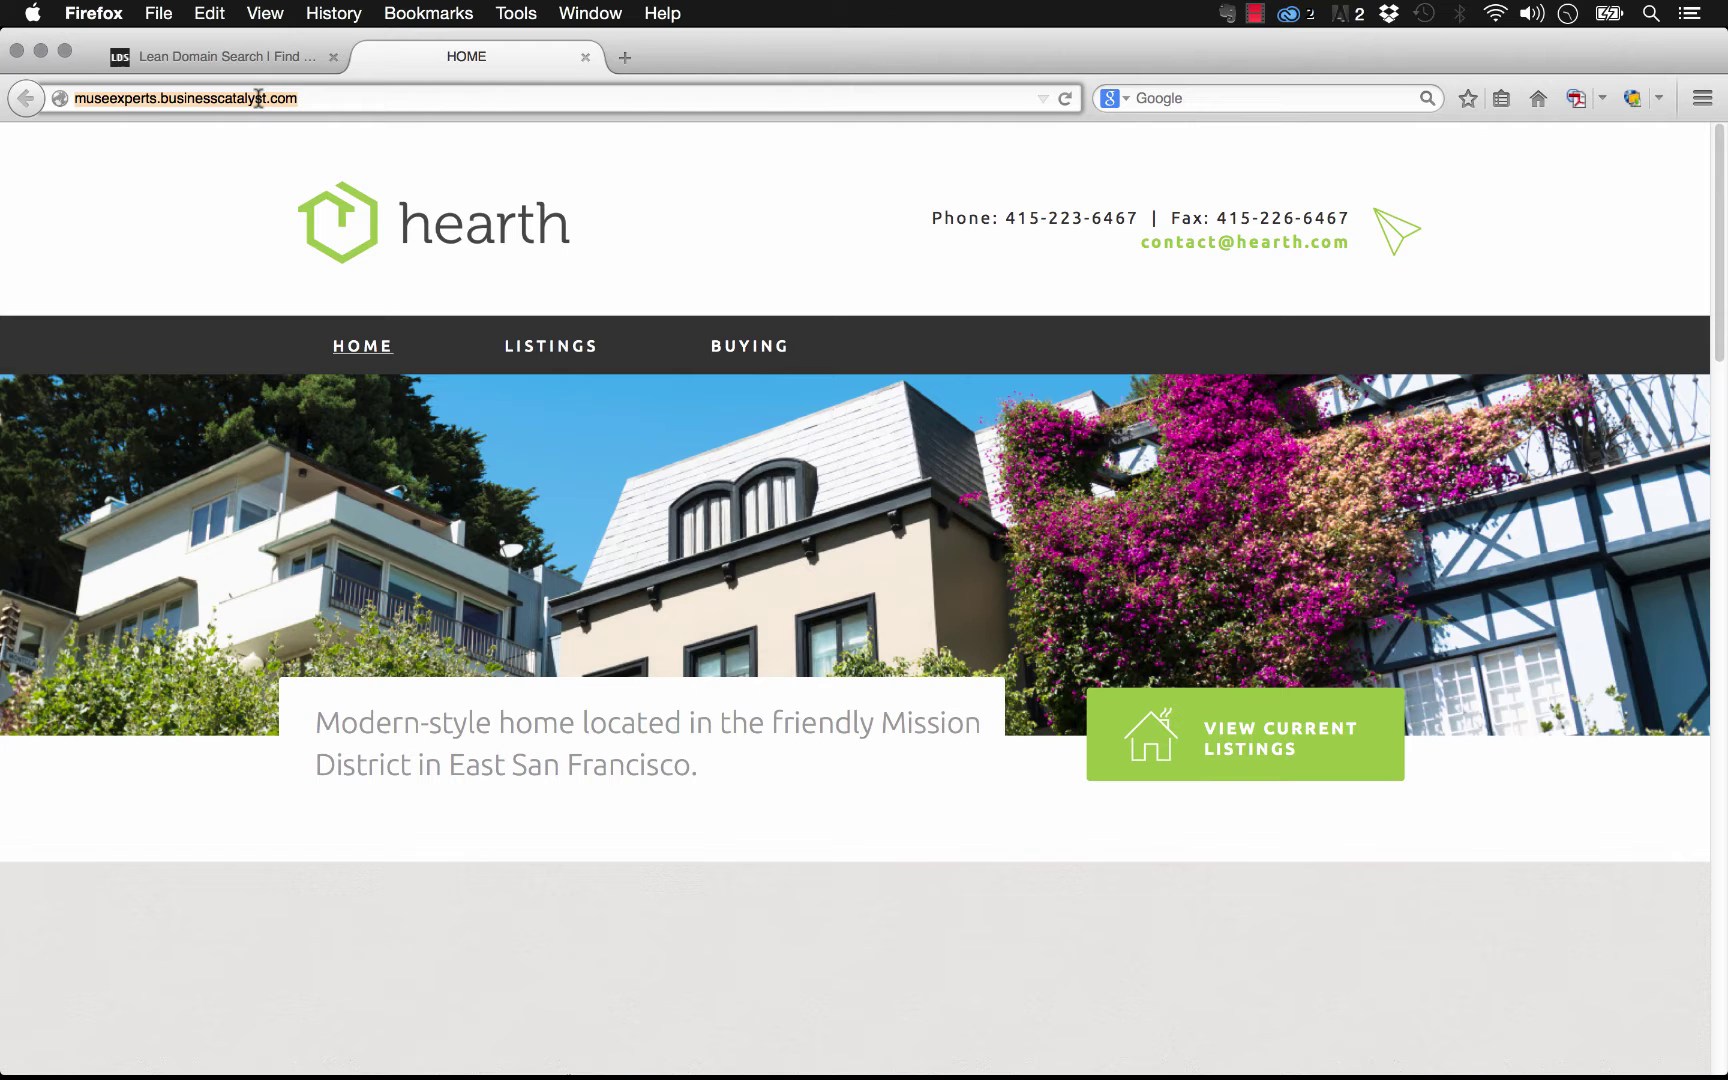
# Inspect the hearth sample site's web address in the Firefox address bar
pyautogui.click(306, 98)
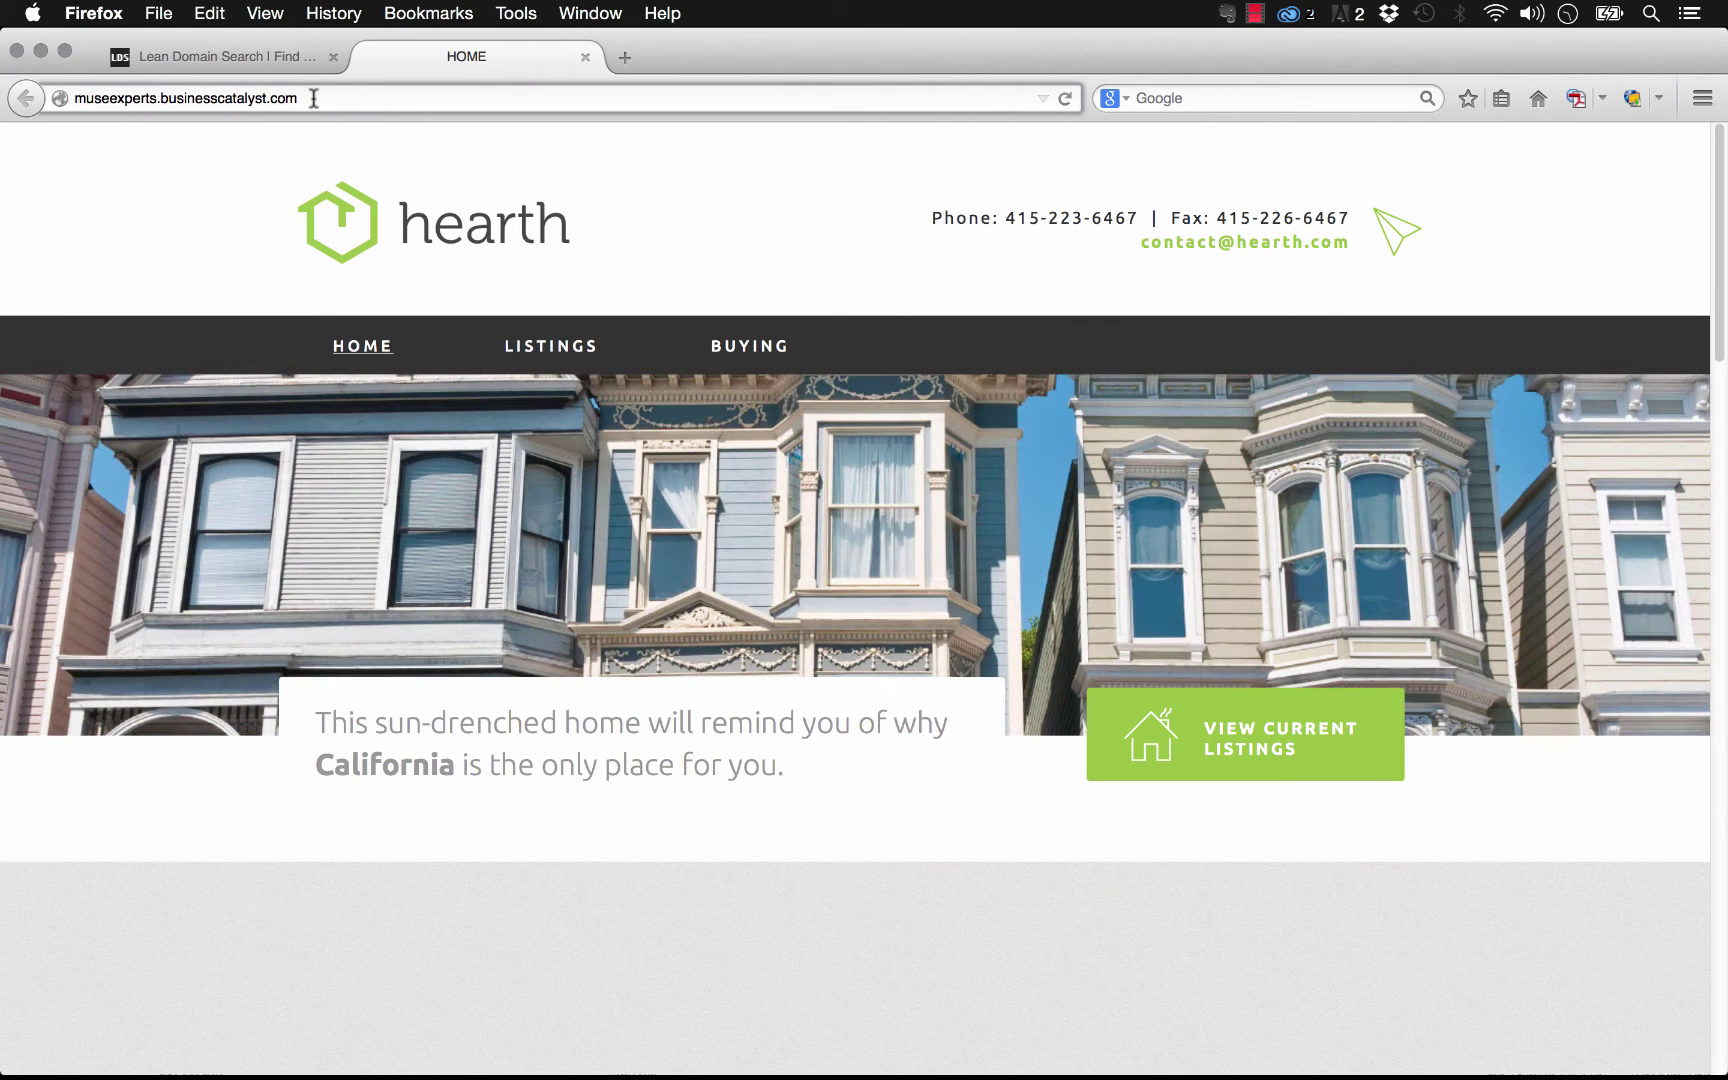
pyautogui.press('Left')
pyautogui.press('Left')
pyautogui.press('Left')
pyautogui.press('Left')
pyautogui.press('Left')
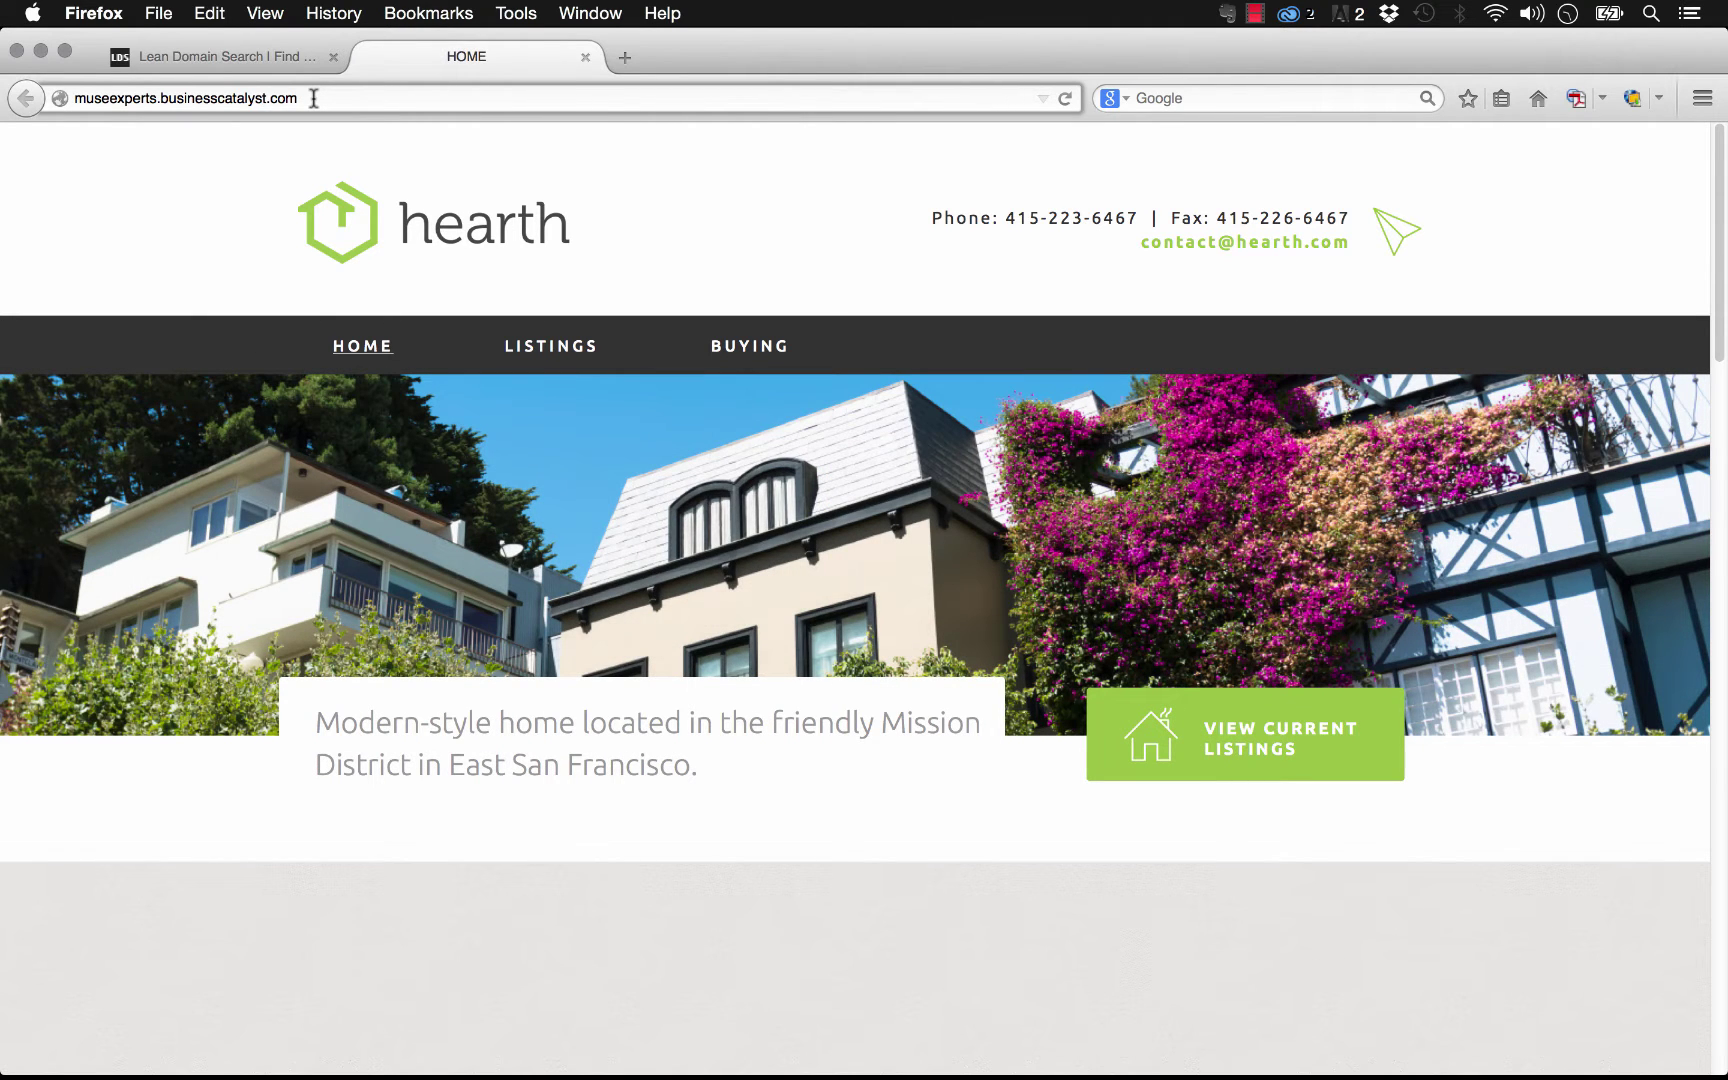
# Search Lean Domain Search for 'webdesign' and browse the 1,787 available .com results
pyautogui.click(266, 58)
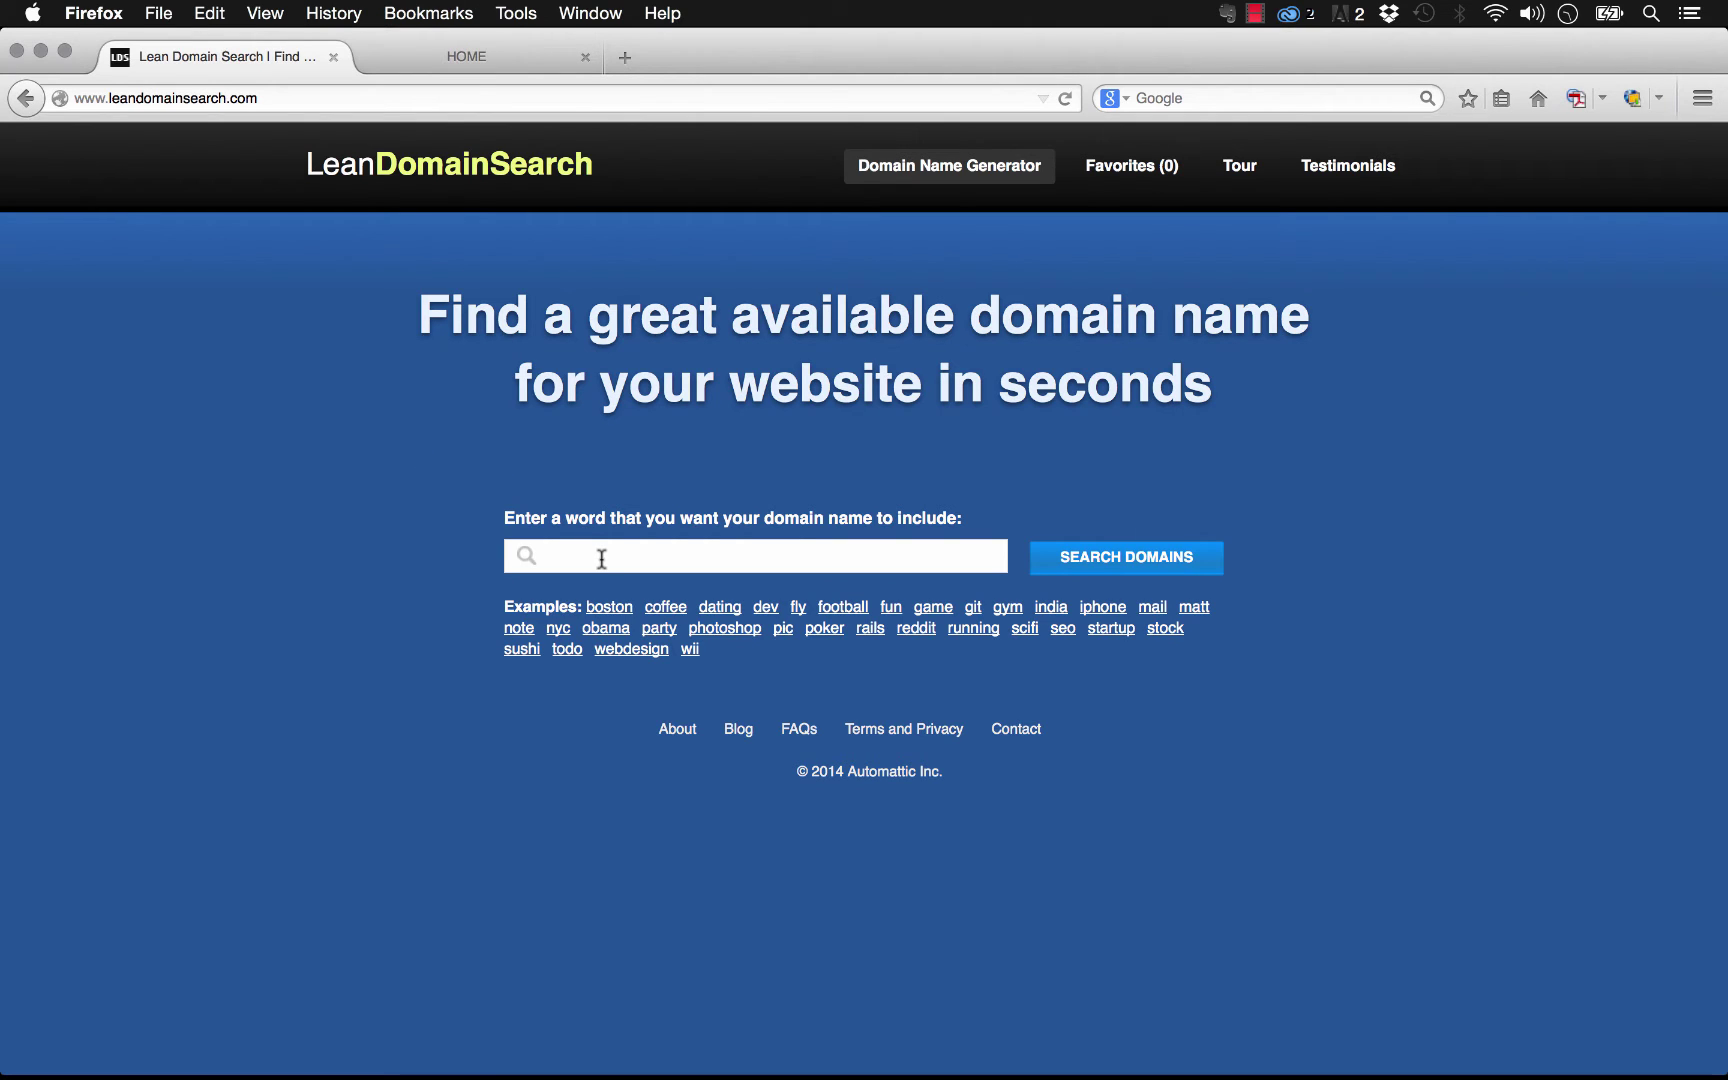
pyautogui.write('webdesign')
pyautogui.click(1115, 555)
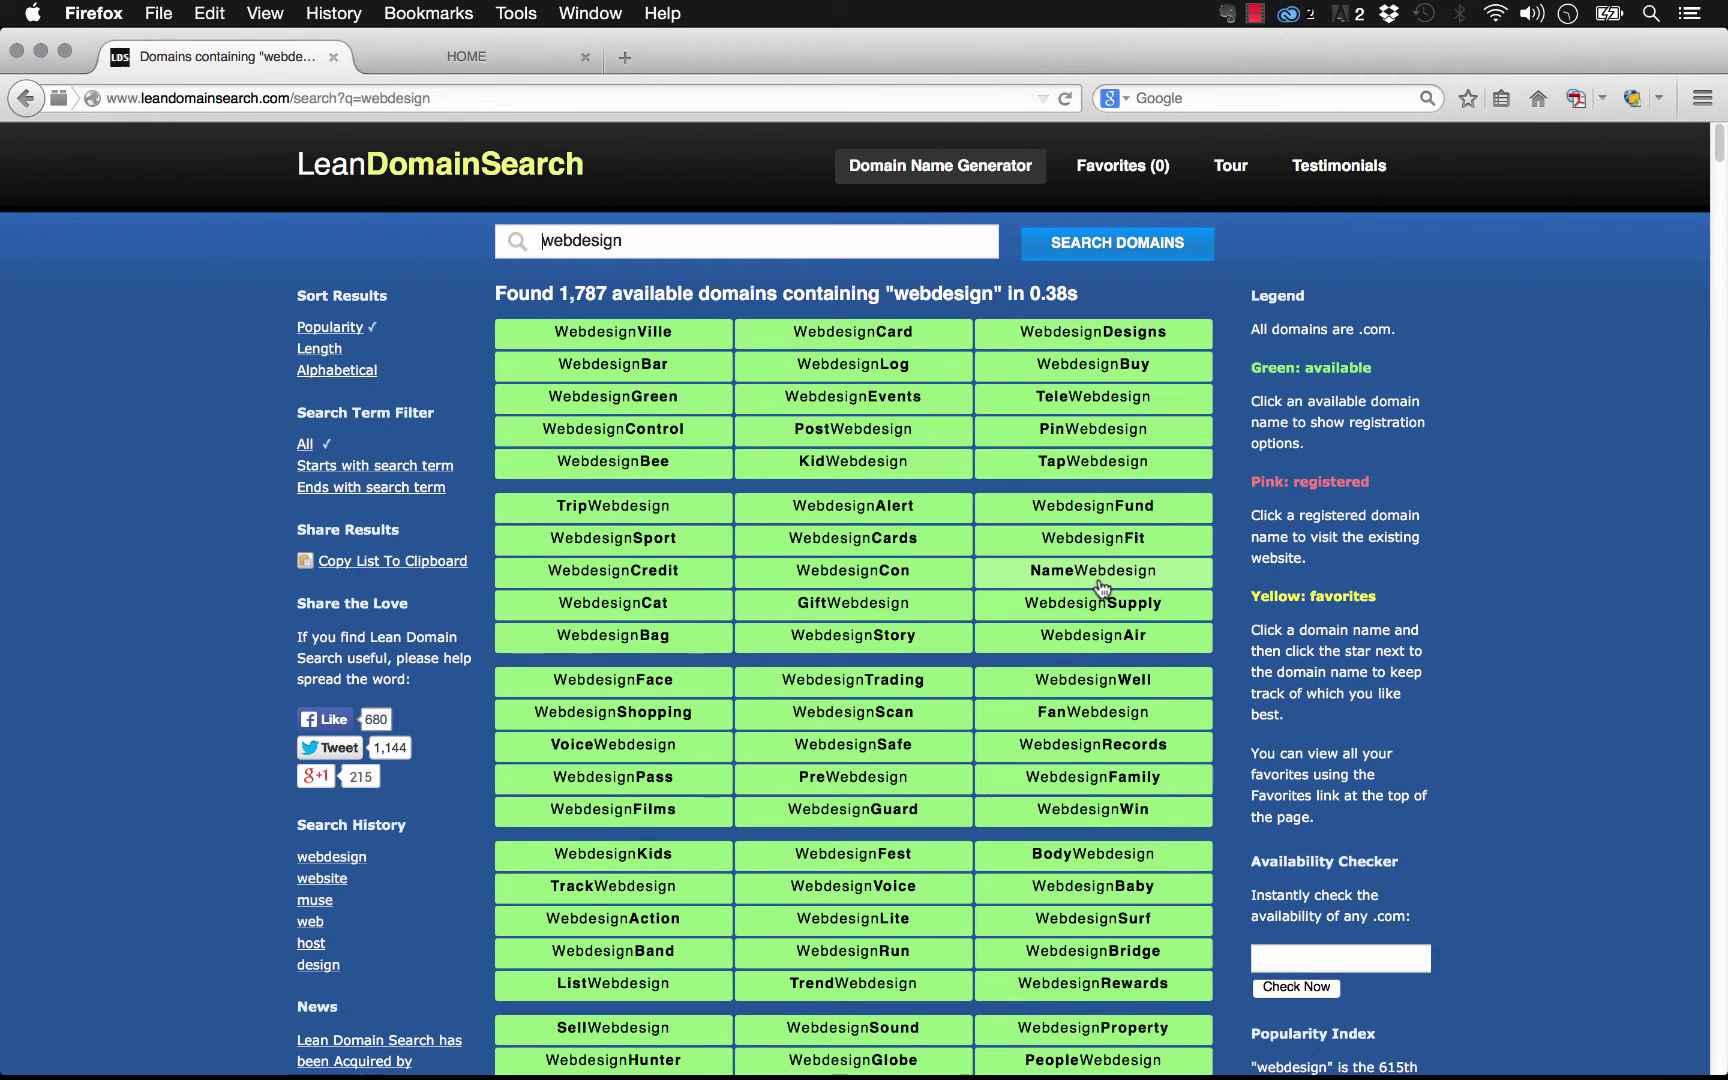
pyautogui.scroll(-3, 1240, 570)
pyautogui.scroll(-10, 1241, 575)
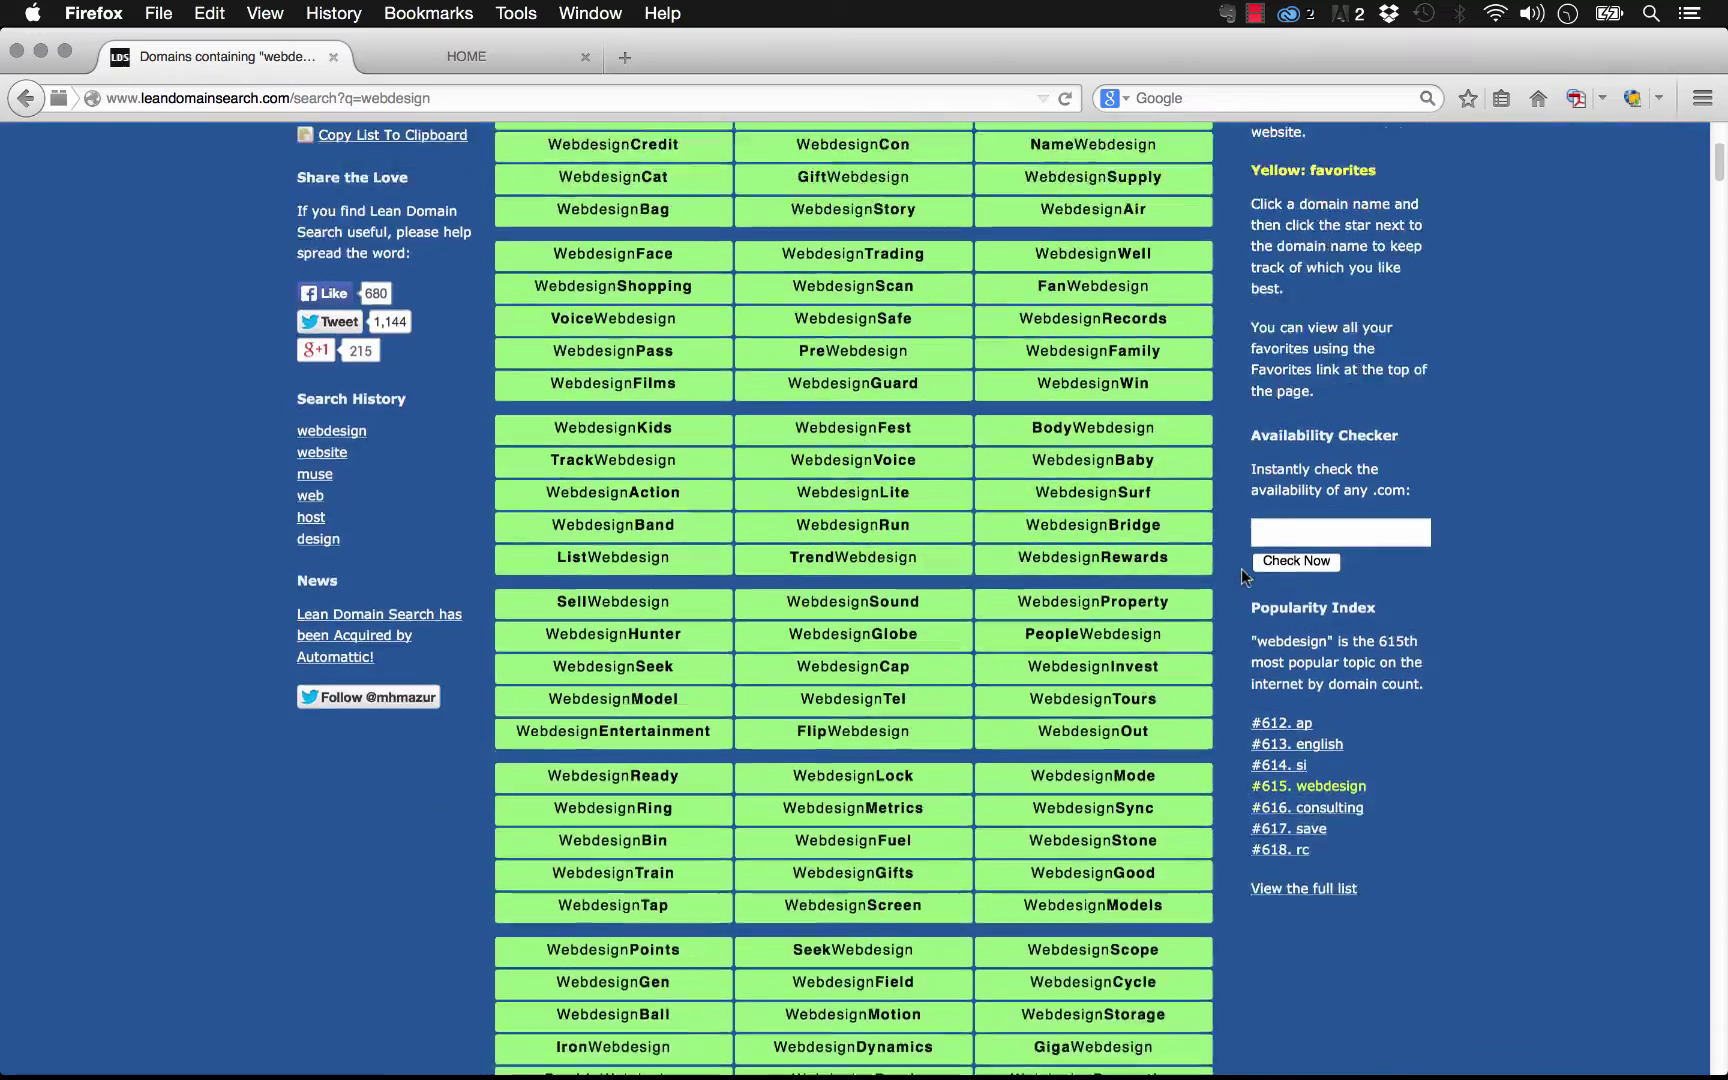
pyautogui.scroll(-1, 1377, 780)
pyautogui.scroll(-3, 1377, 776)
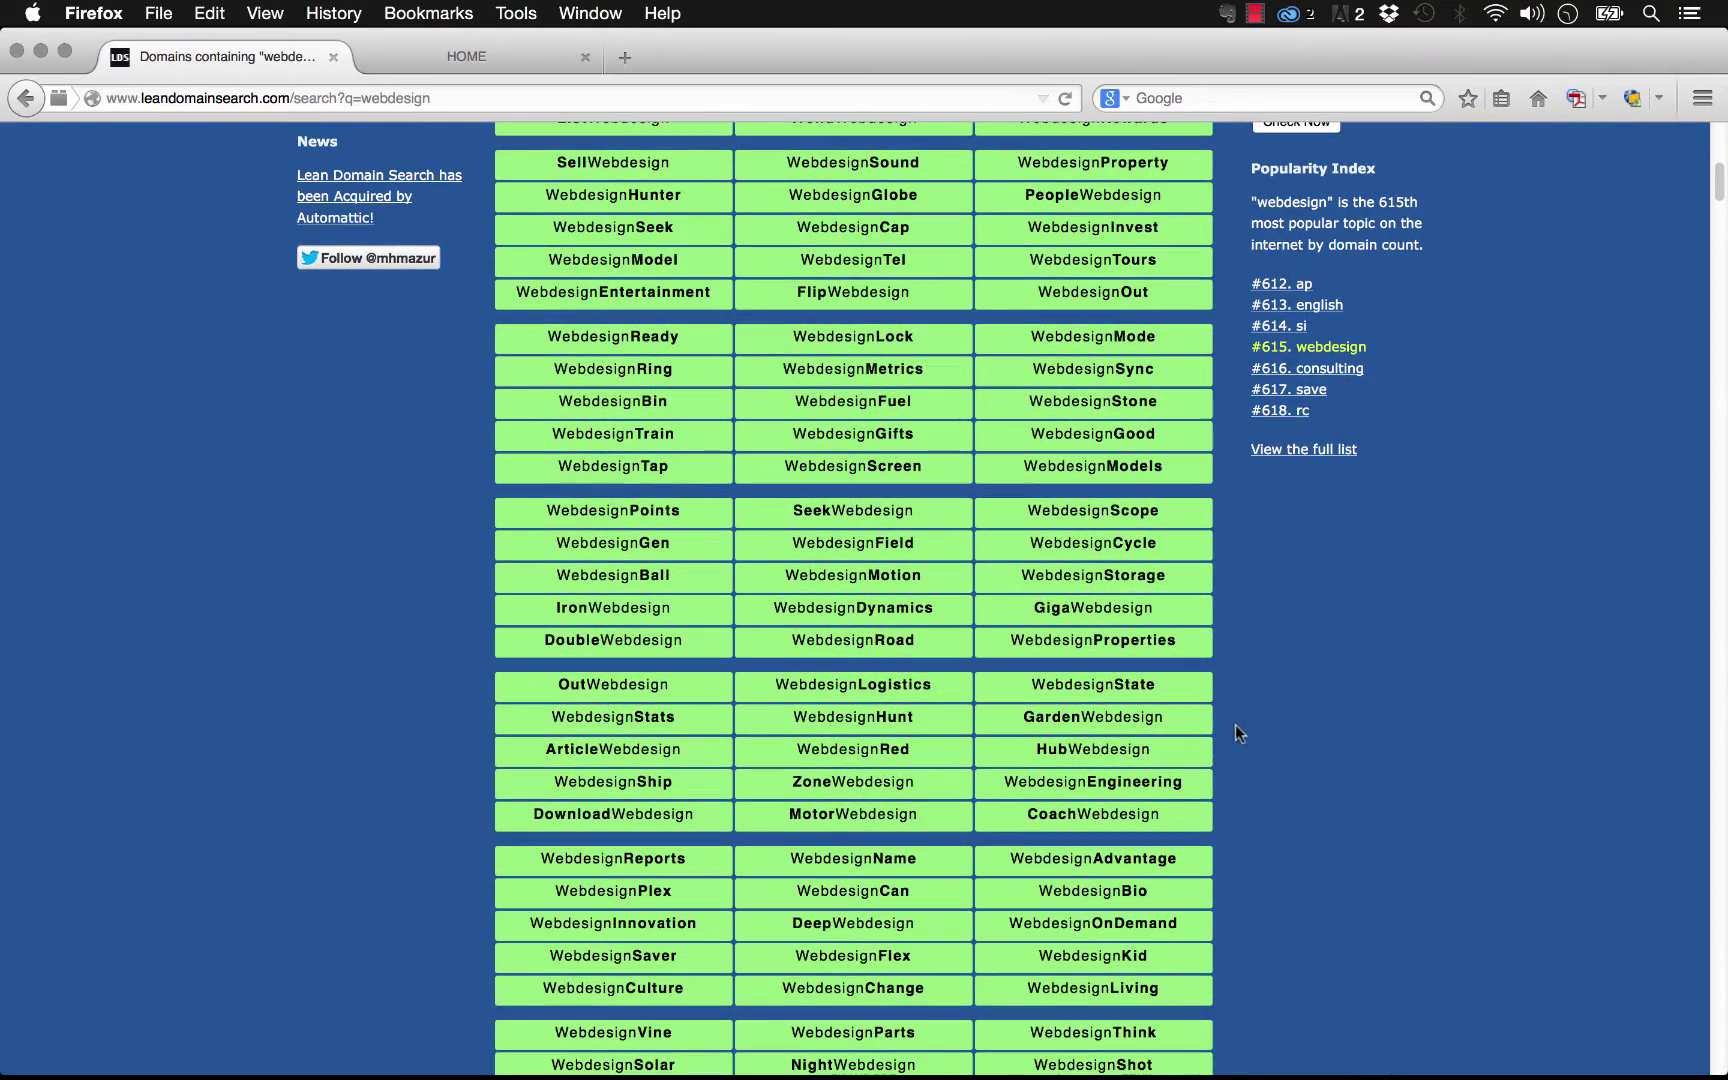
pyautogui.scroll(15, 1238, 718)
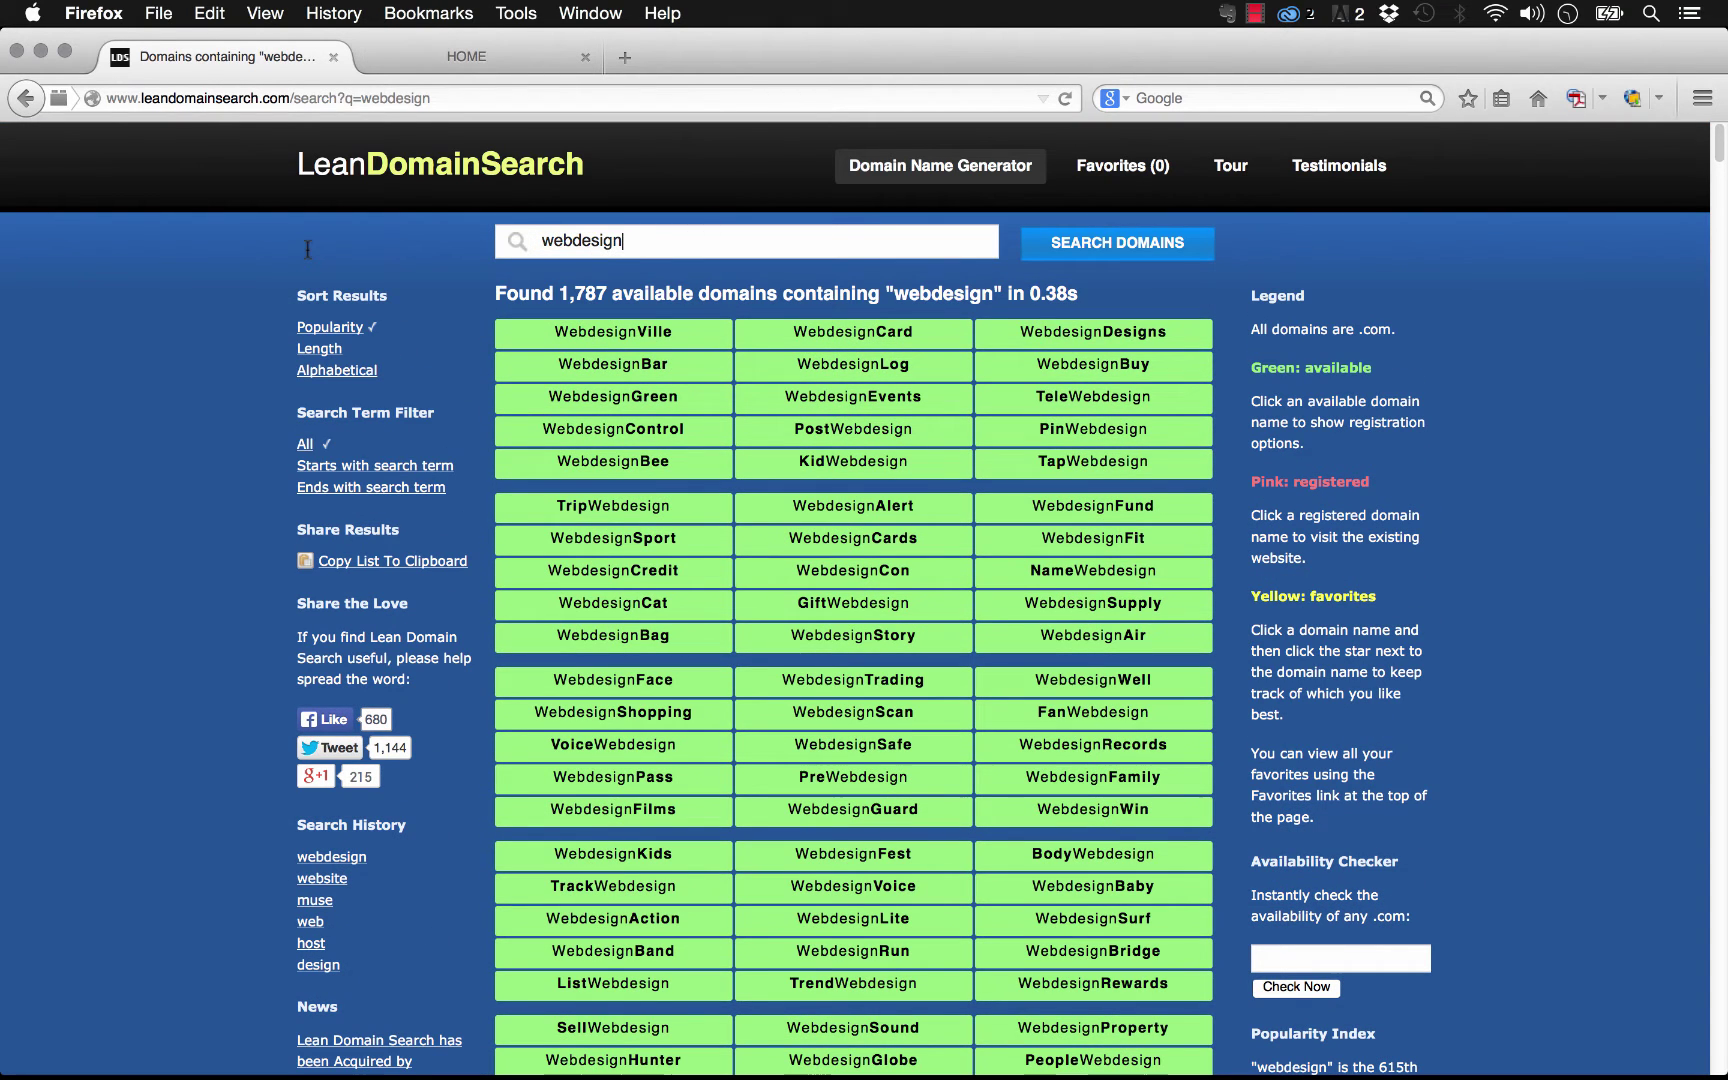
# Search for 'realestate' (923 results) and review RealestateOut.com's registration options
pyautogui.press('super+a')
pyautogui.write('realestate')
pyautogui.press('Return')
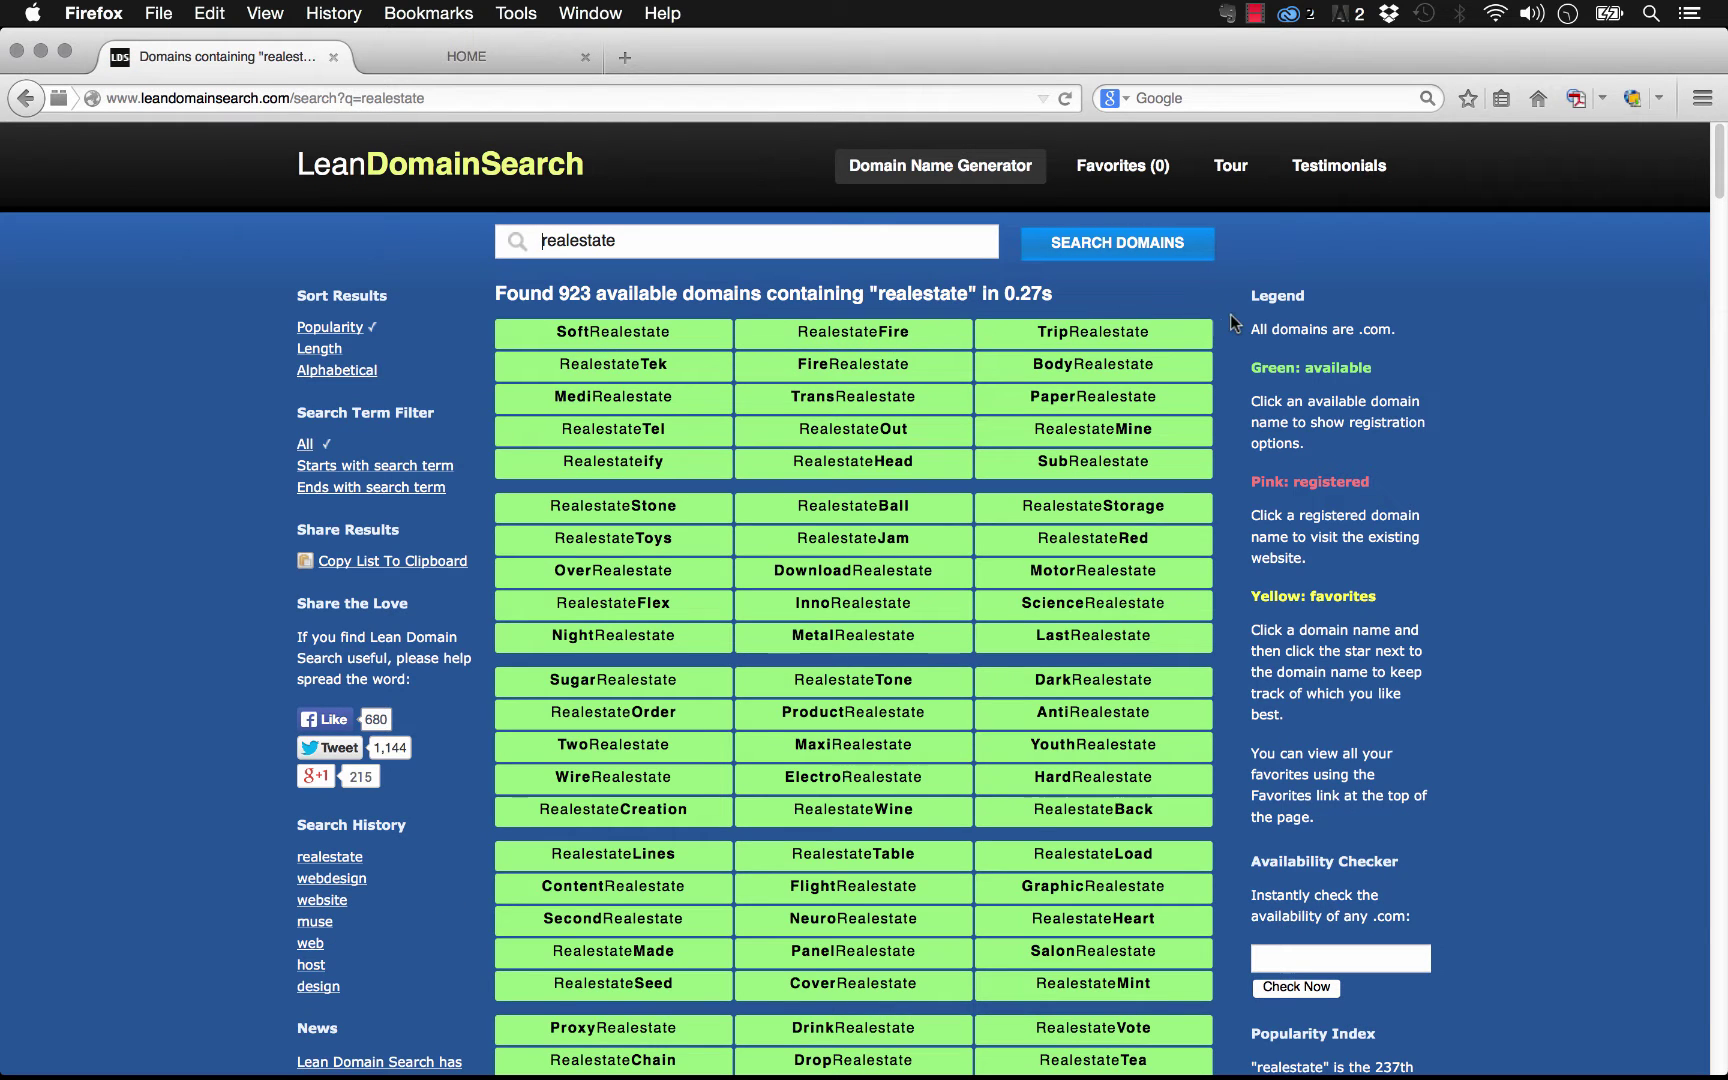
pyautogui.click(853, 441)
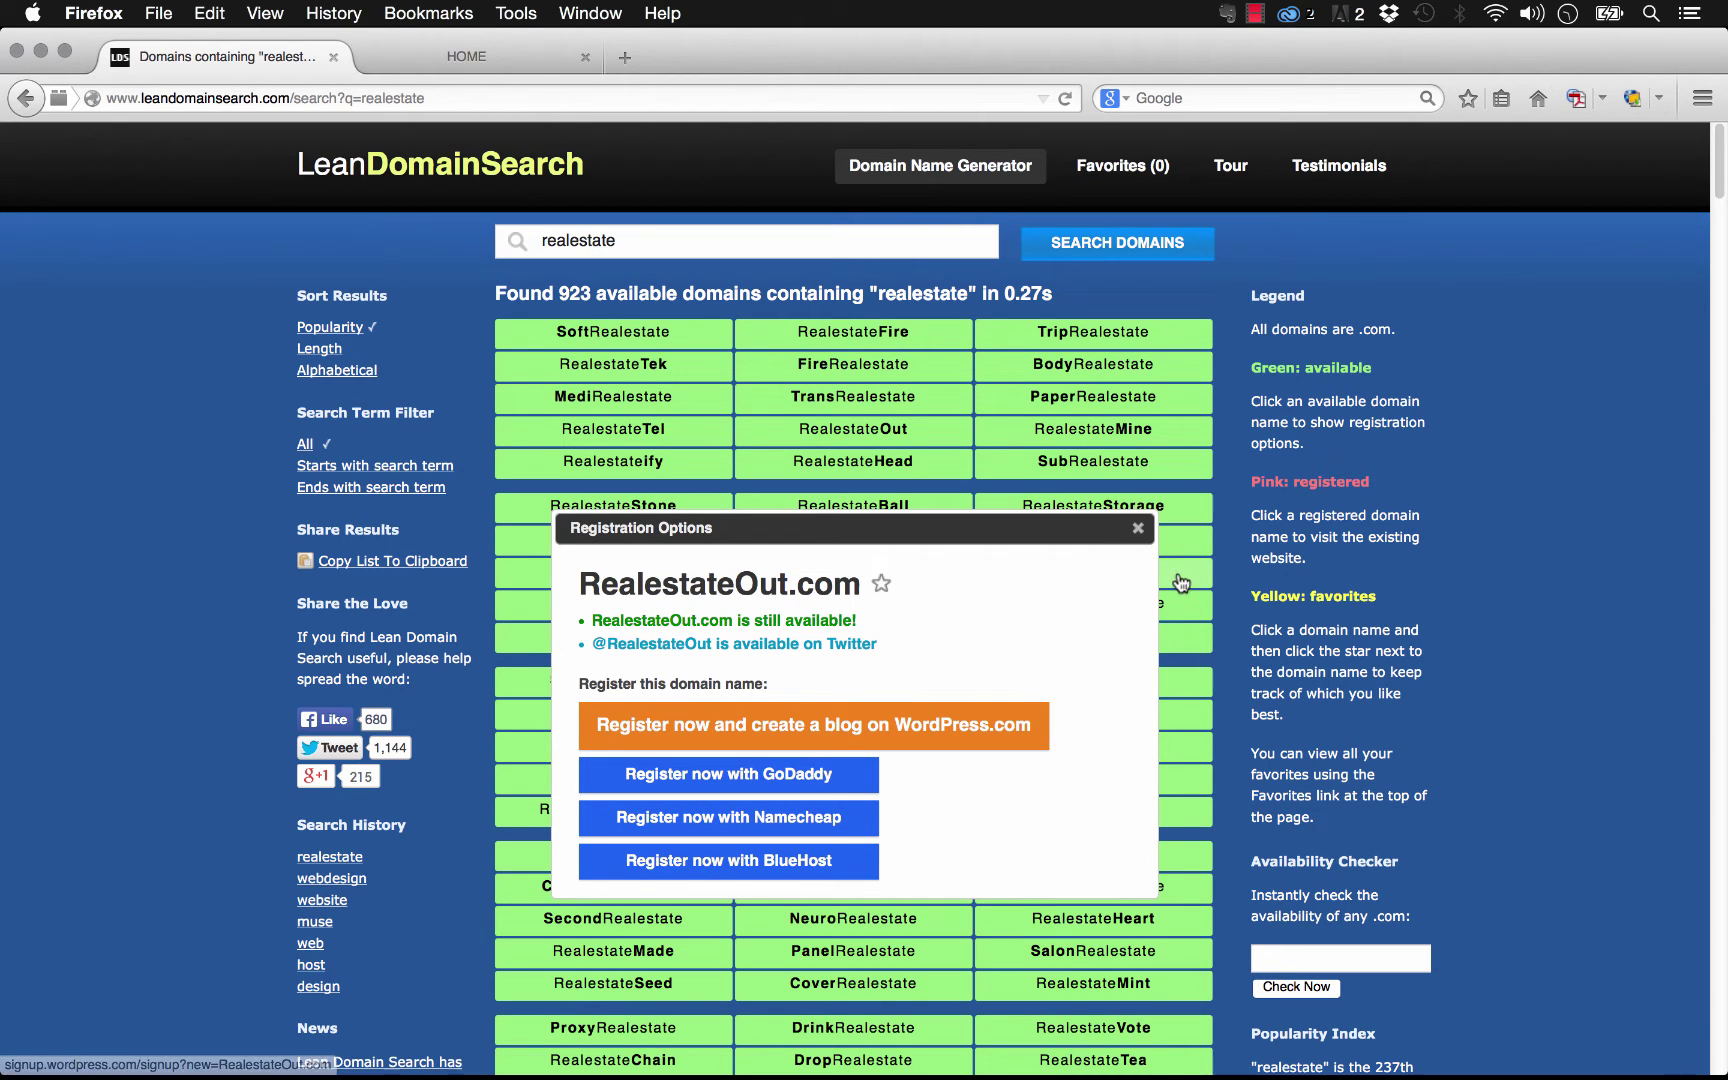
pyautogui.click(1138, 532)
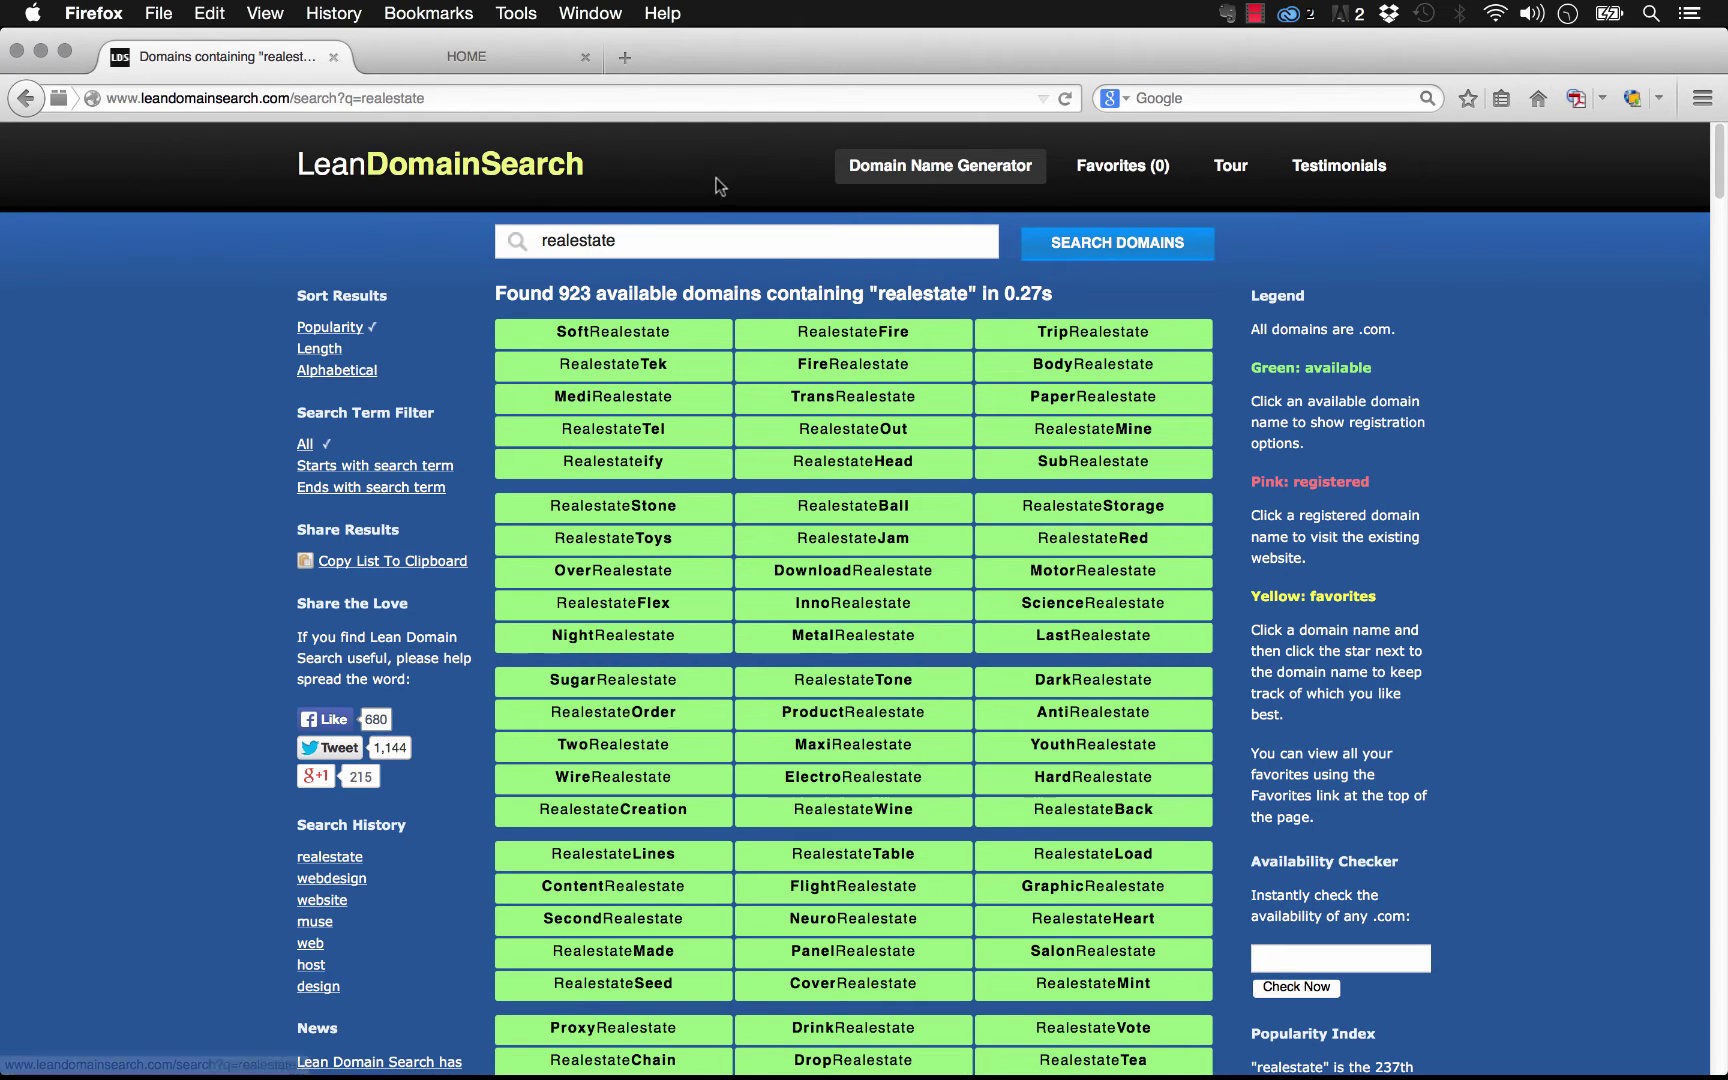
# Go to godaddy.com in a new tab and check museexperts.com, available at C$17.99
pyautogui.click(624, 56)
pyautogui.write('godaddy.com')
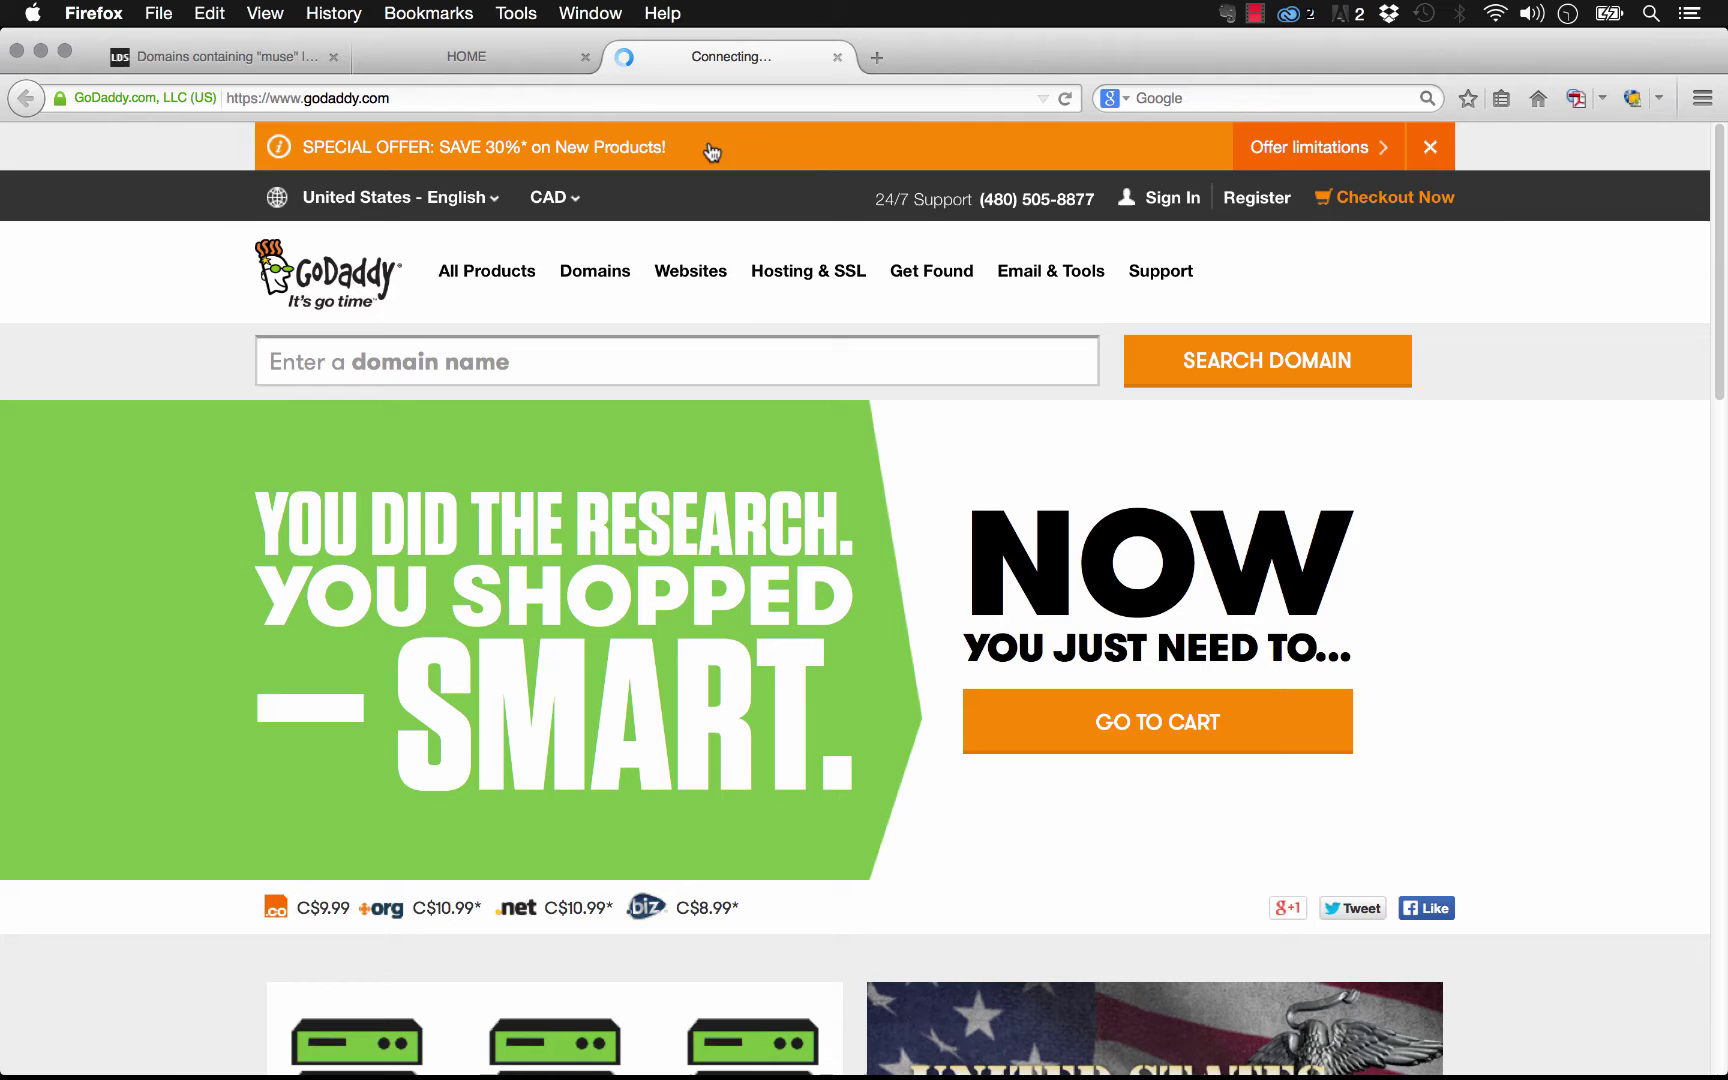
pyautogui.click(1430, 147)
pyautogui.click(385, 313)
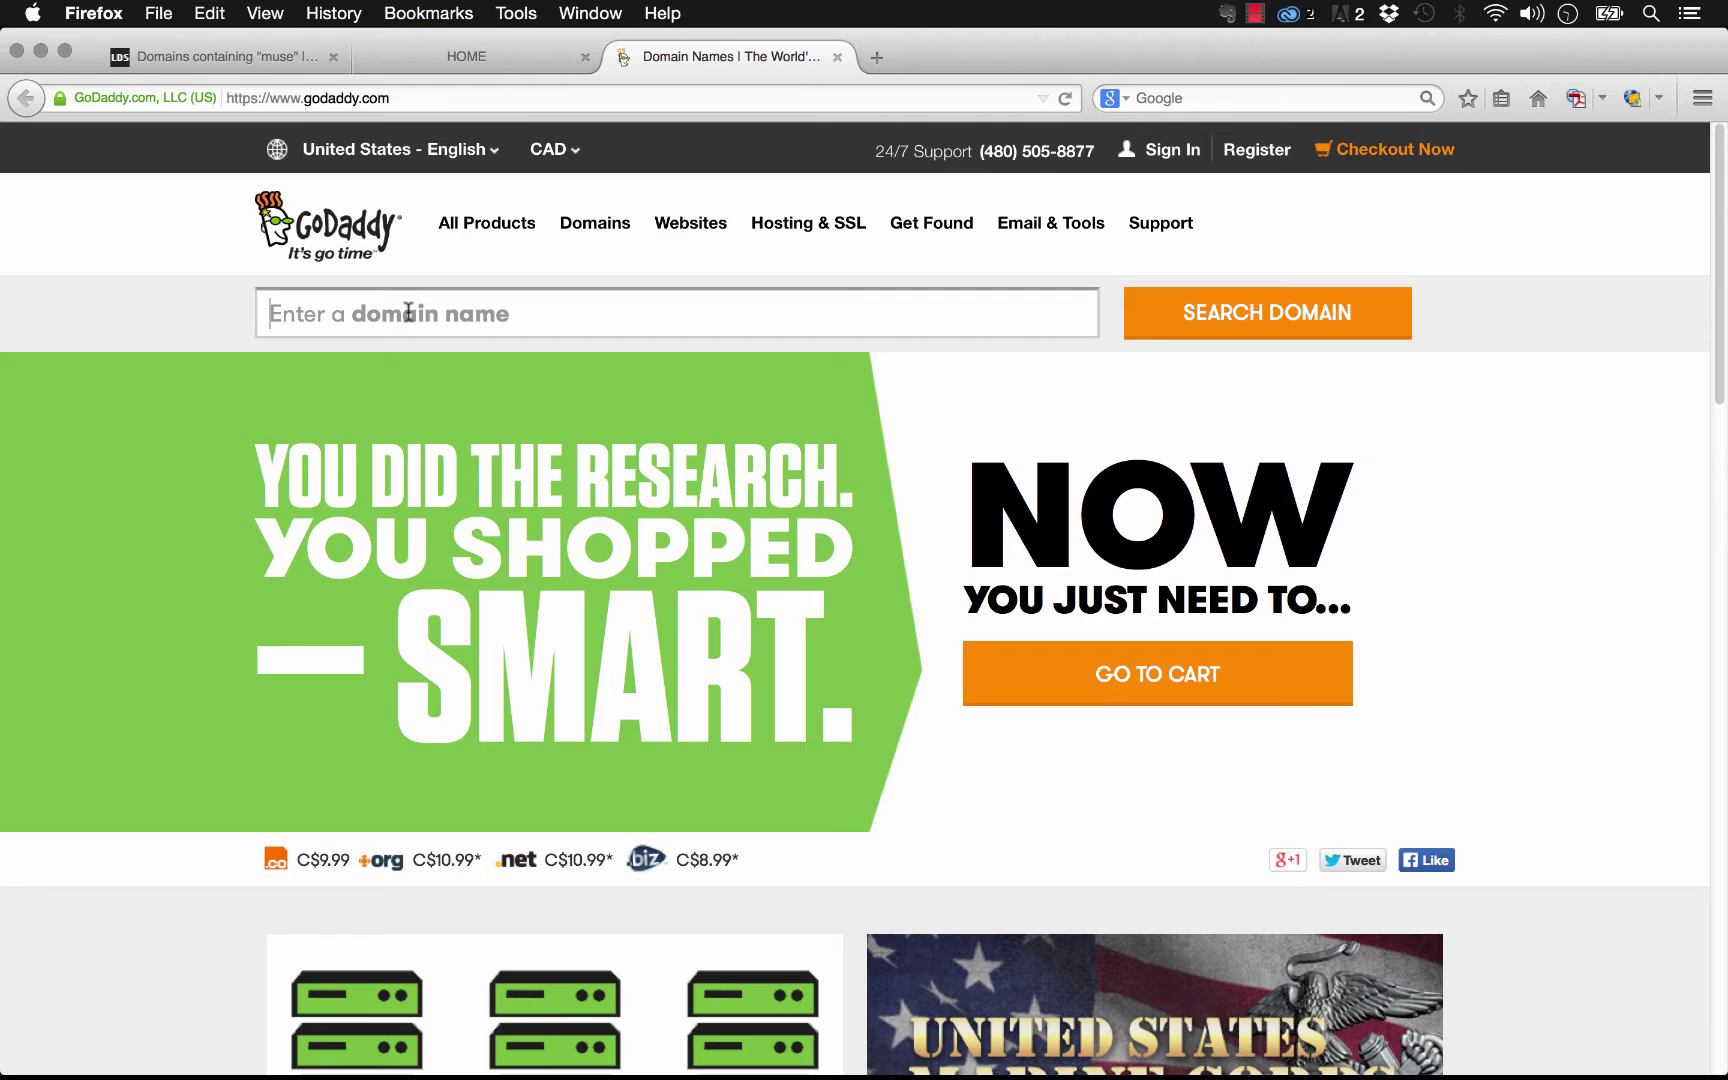
pyautogui.write('musee')
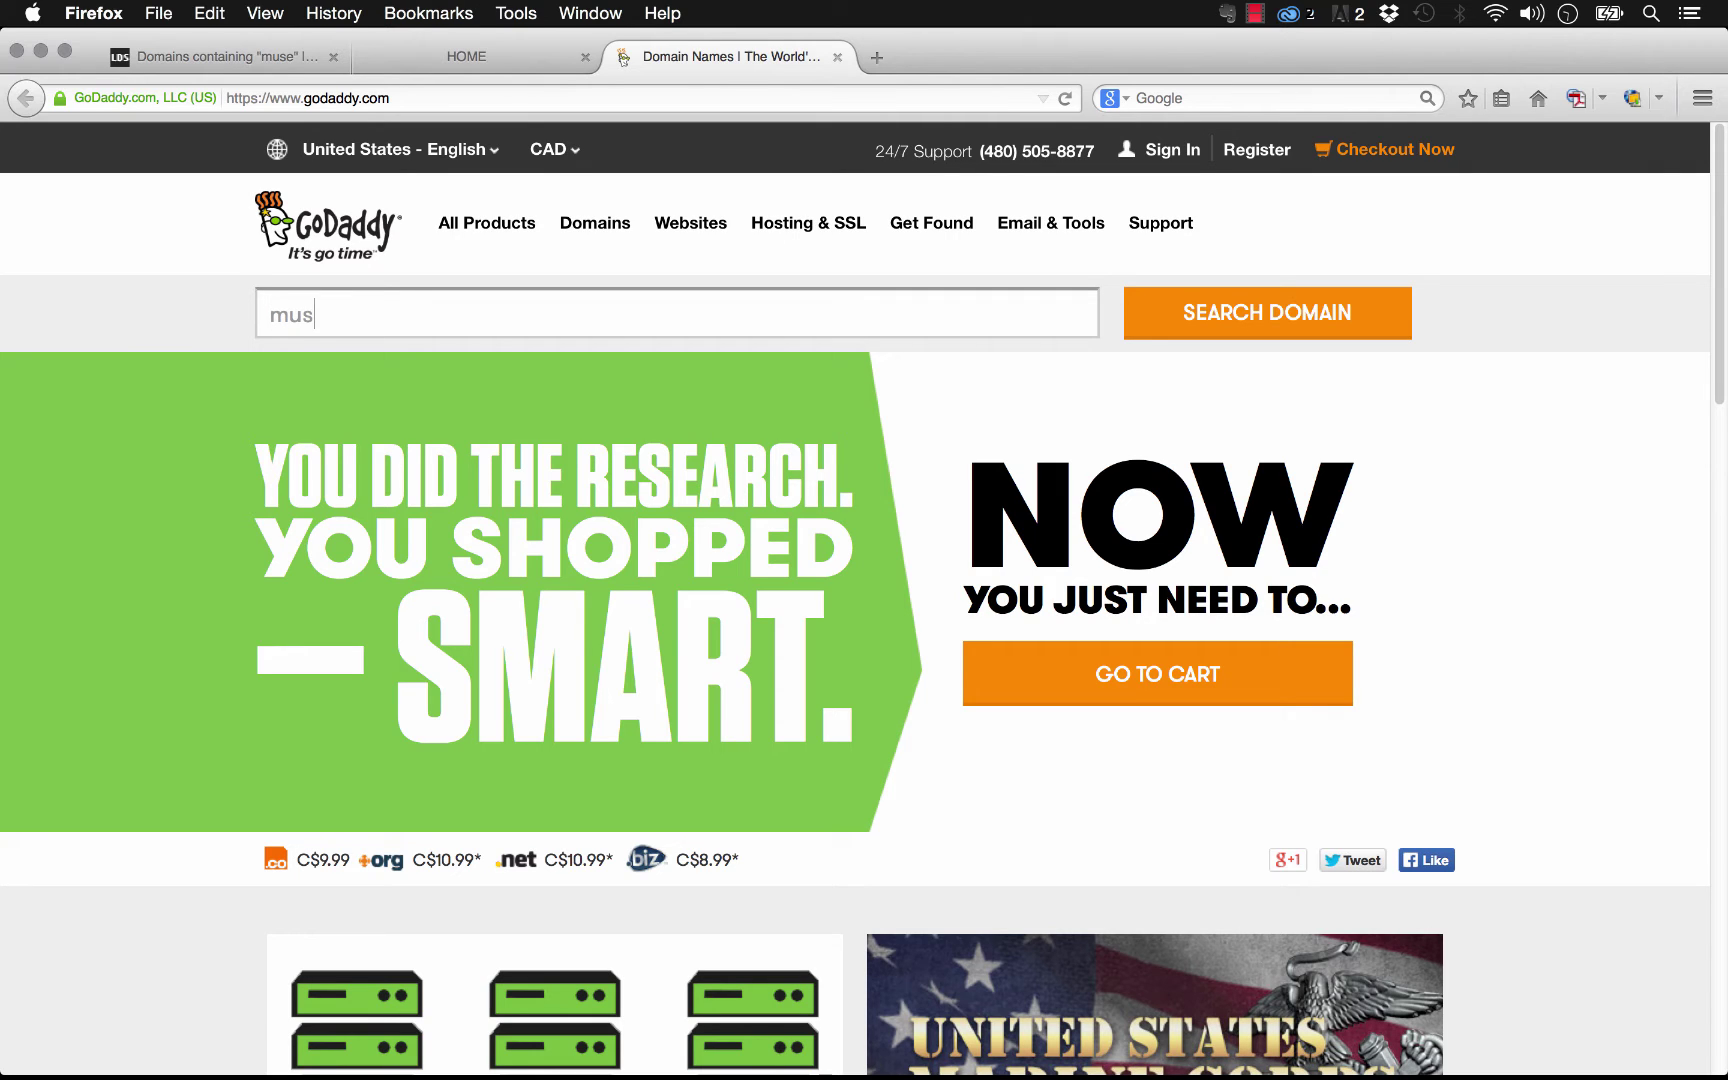
pyautogui.write('xperts.com')
pyautogui.click(1227, 296)
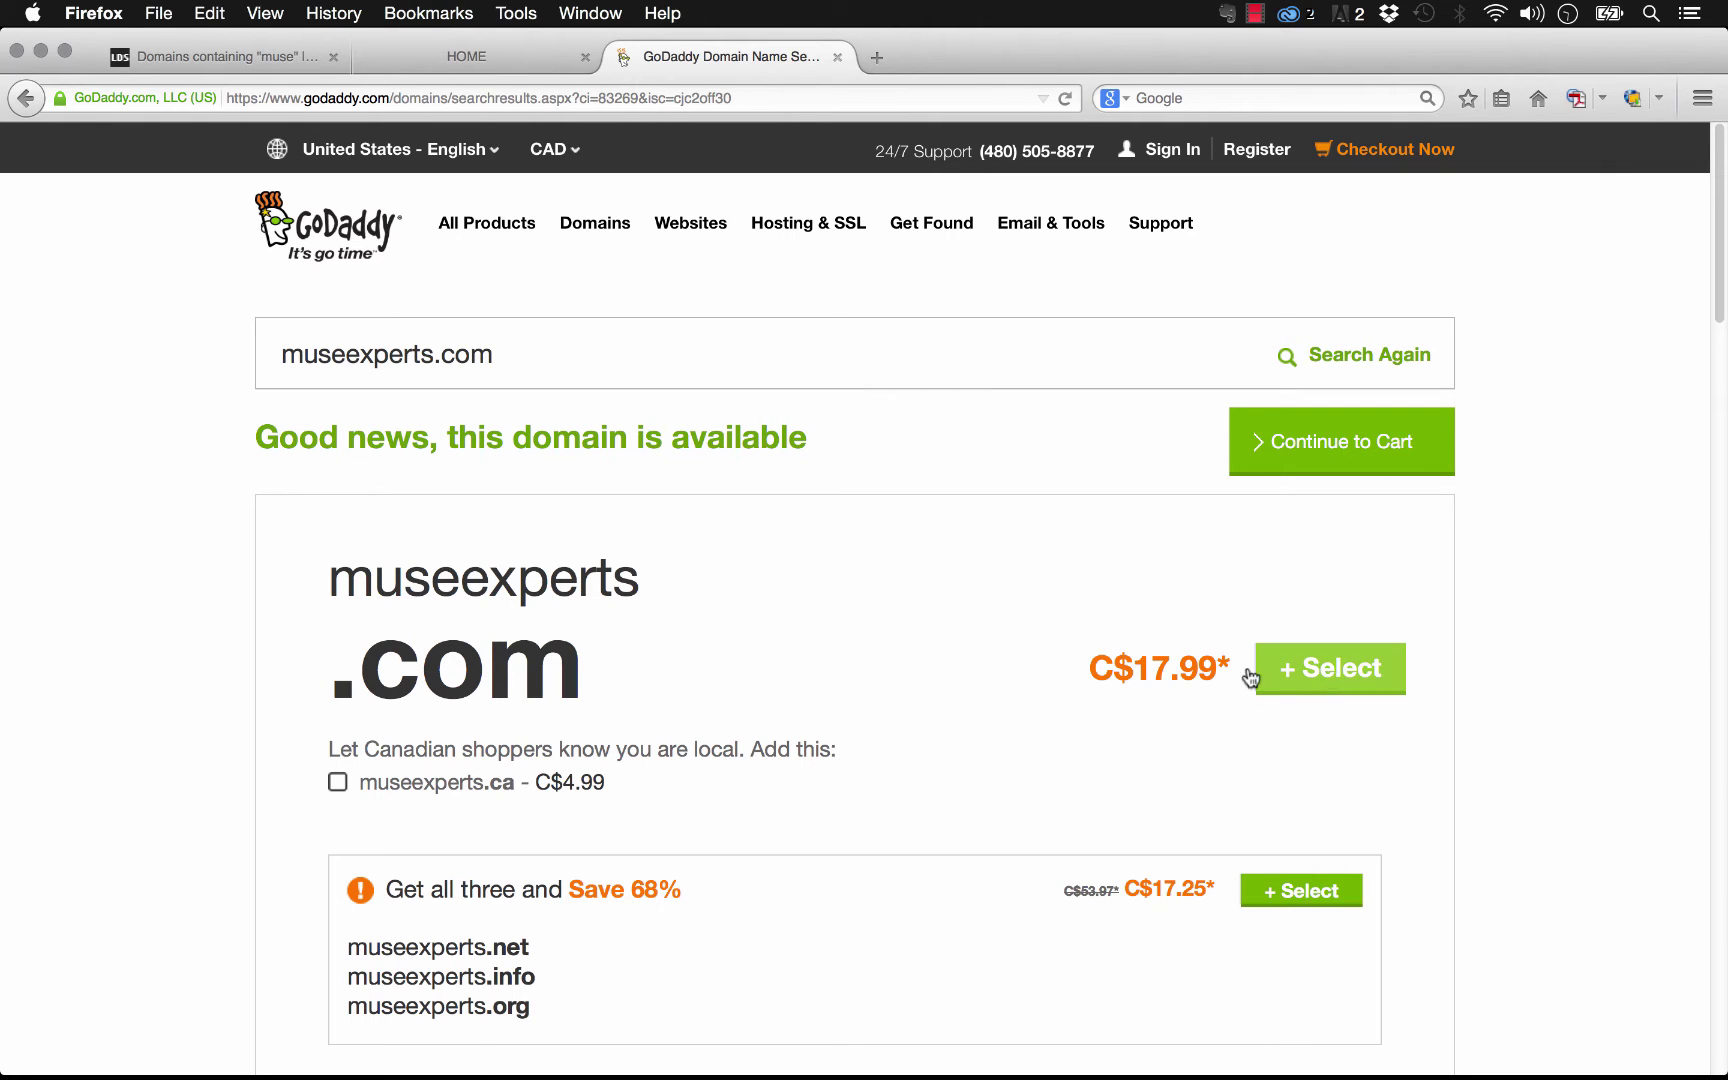
# Select the museexperts.com result and continue to its domain options page
pyautogui.scroll(-5, 1000, 680)
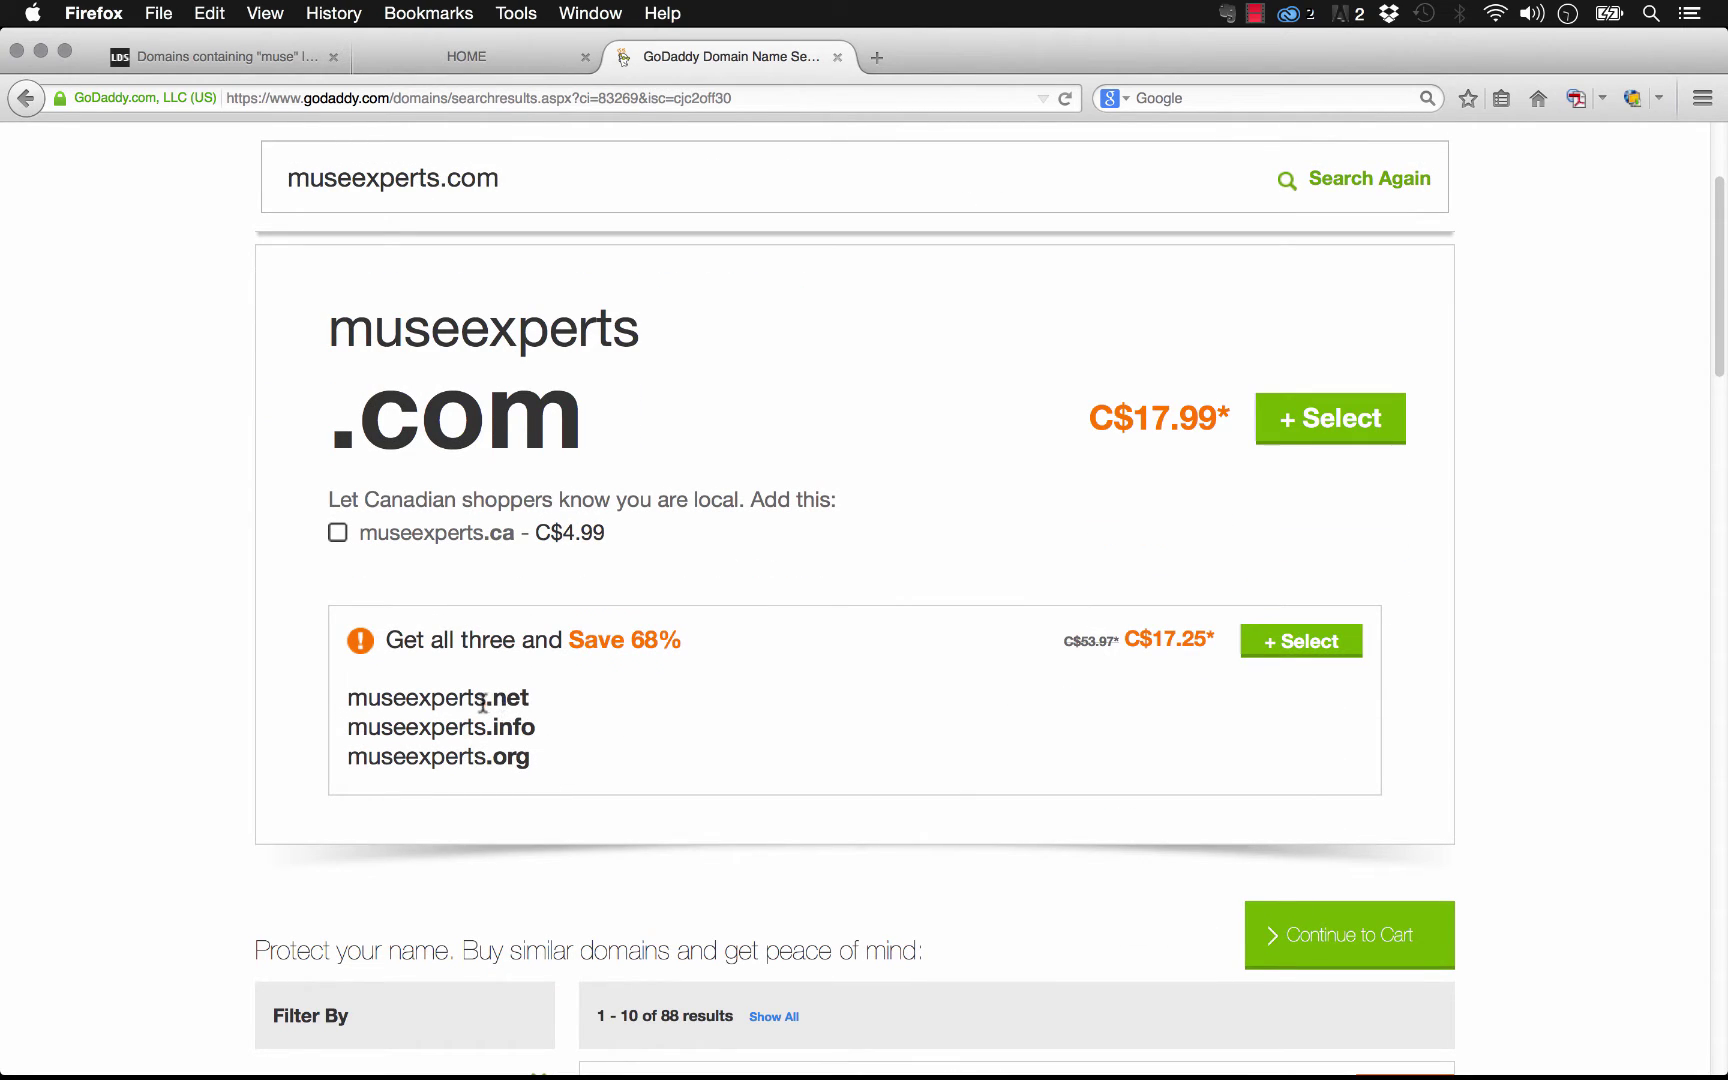
pyautogui.scroll(-5, 690, 675)
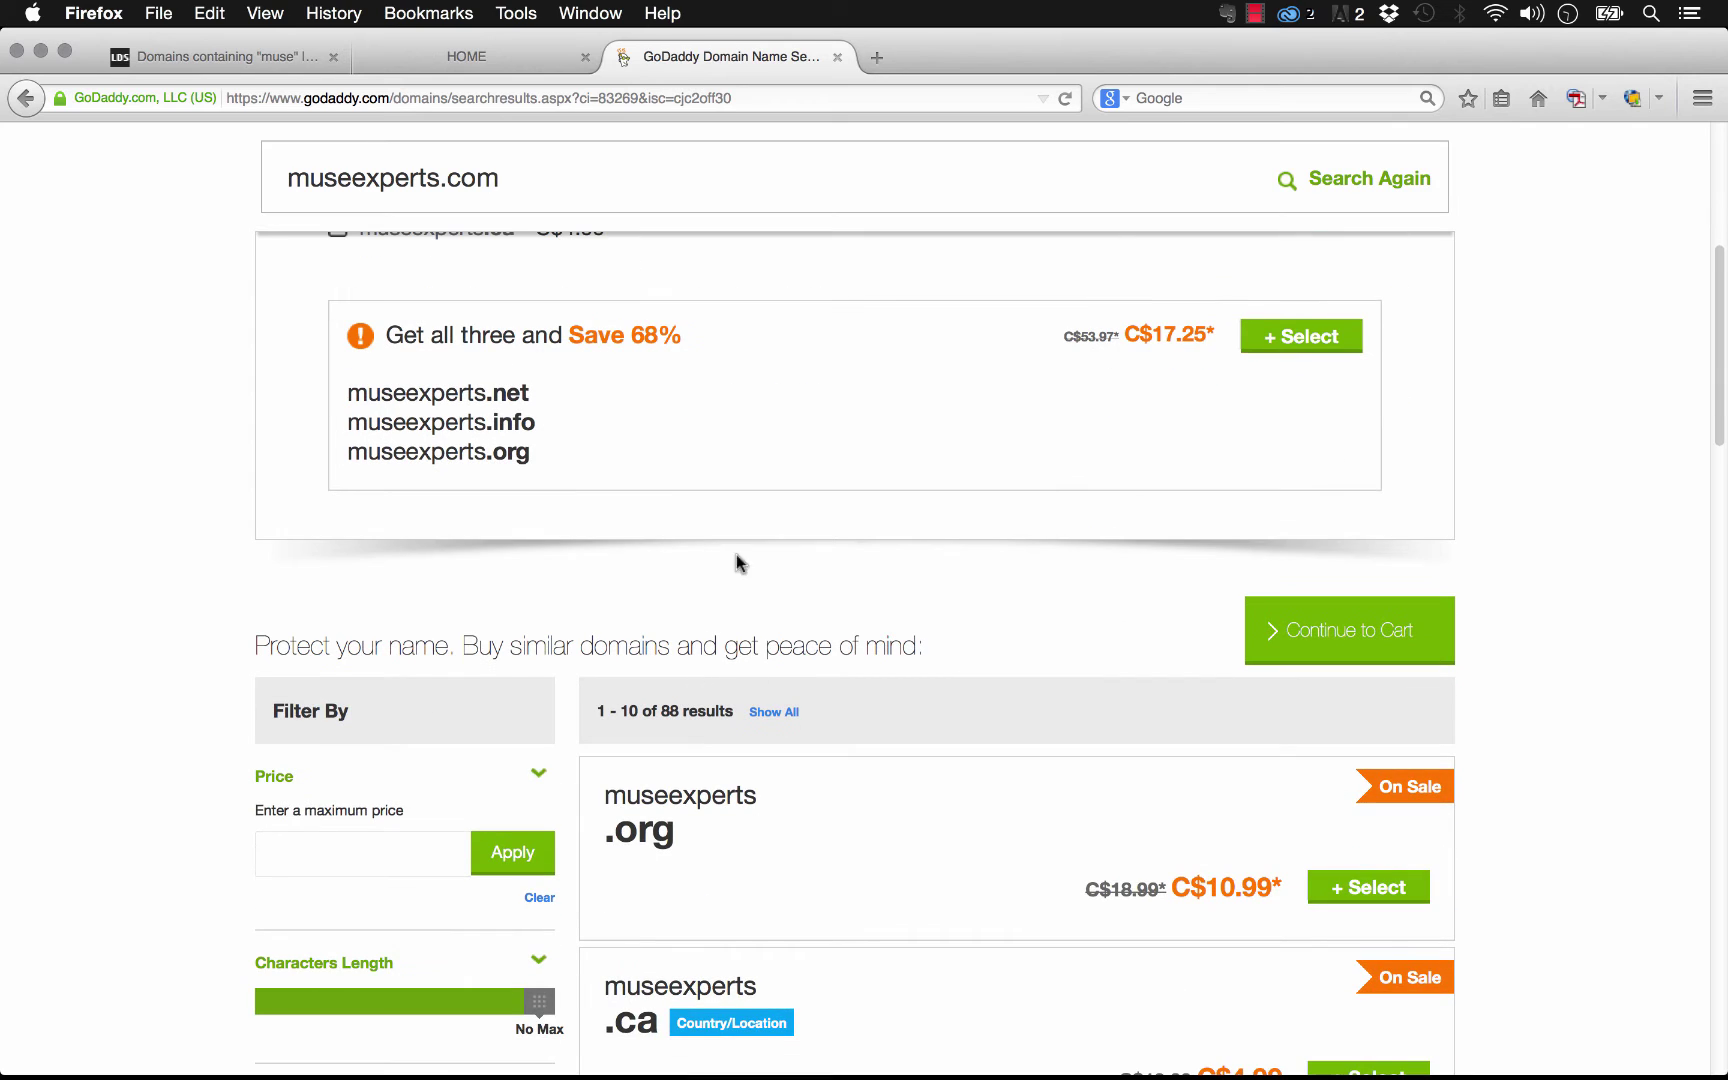
pyautogui.scroll(9, 846, 568)
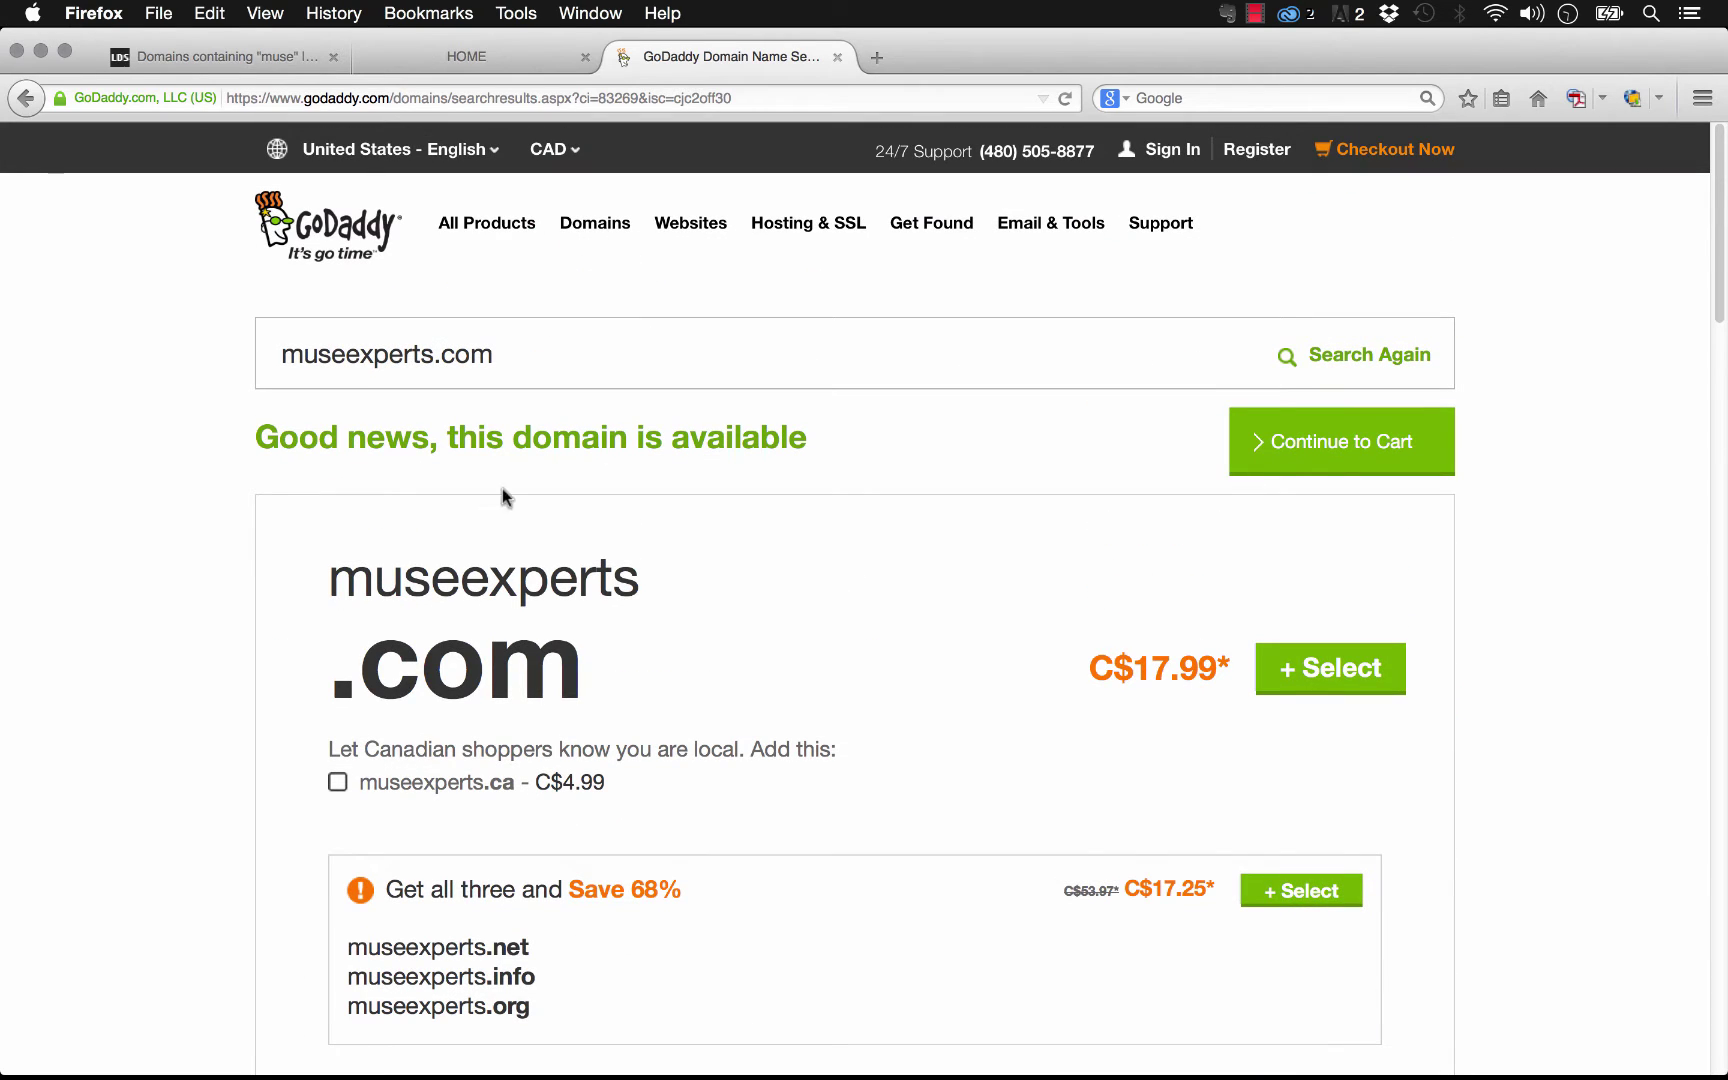
pyautogui.click(1344, 677)
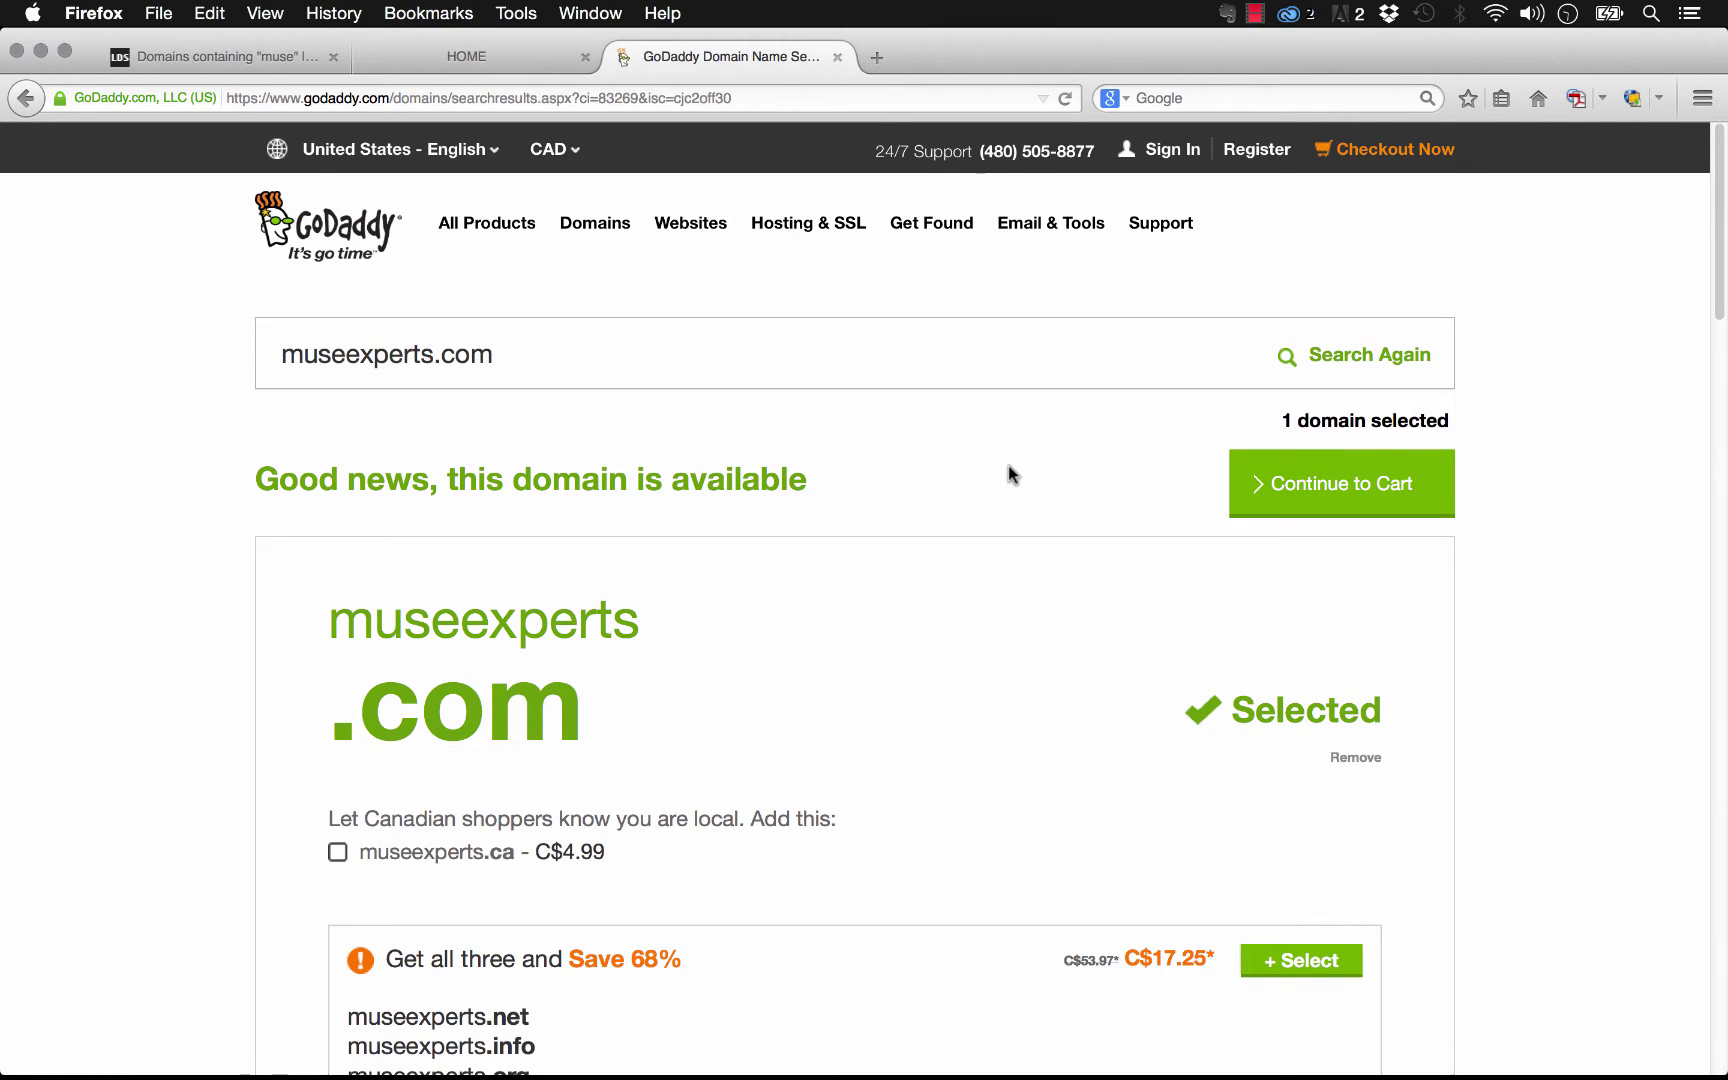
pyautogui.click(1358, 510)
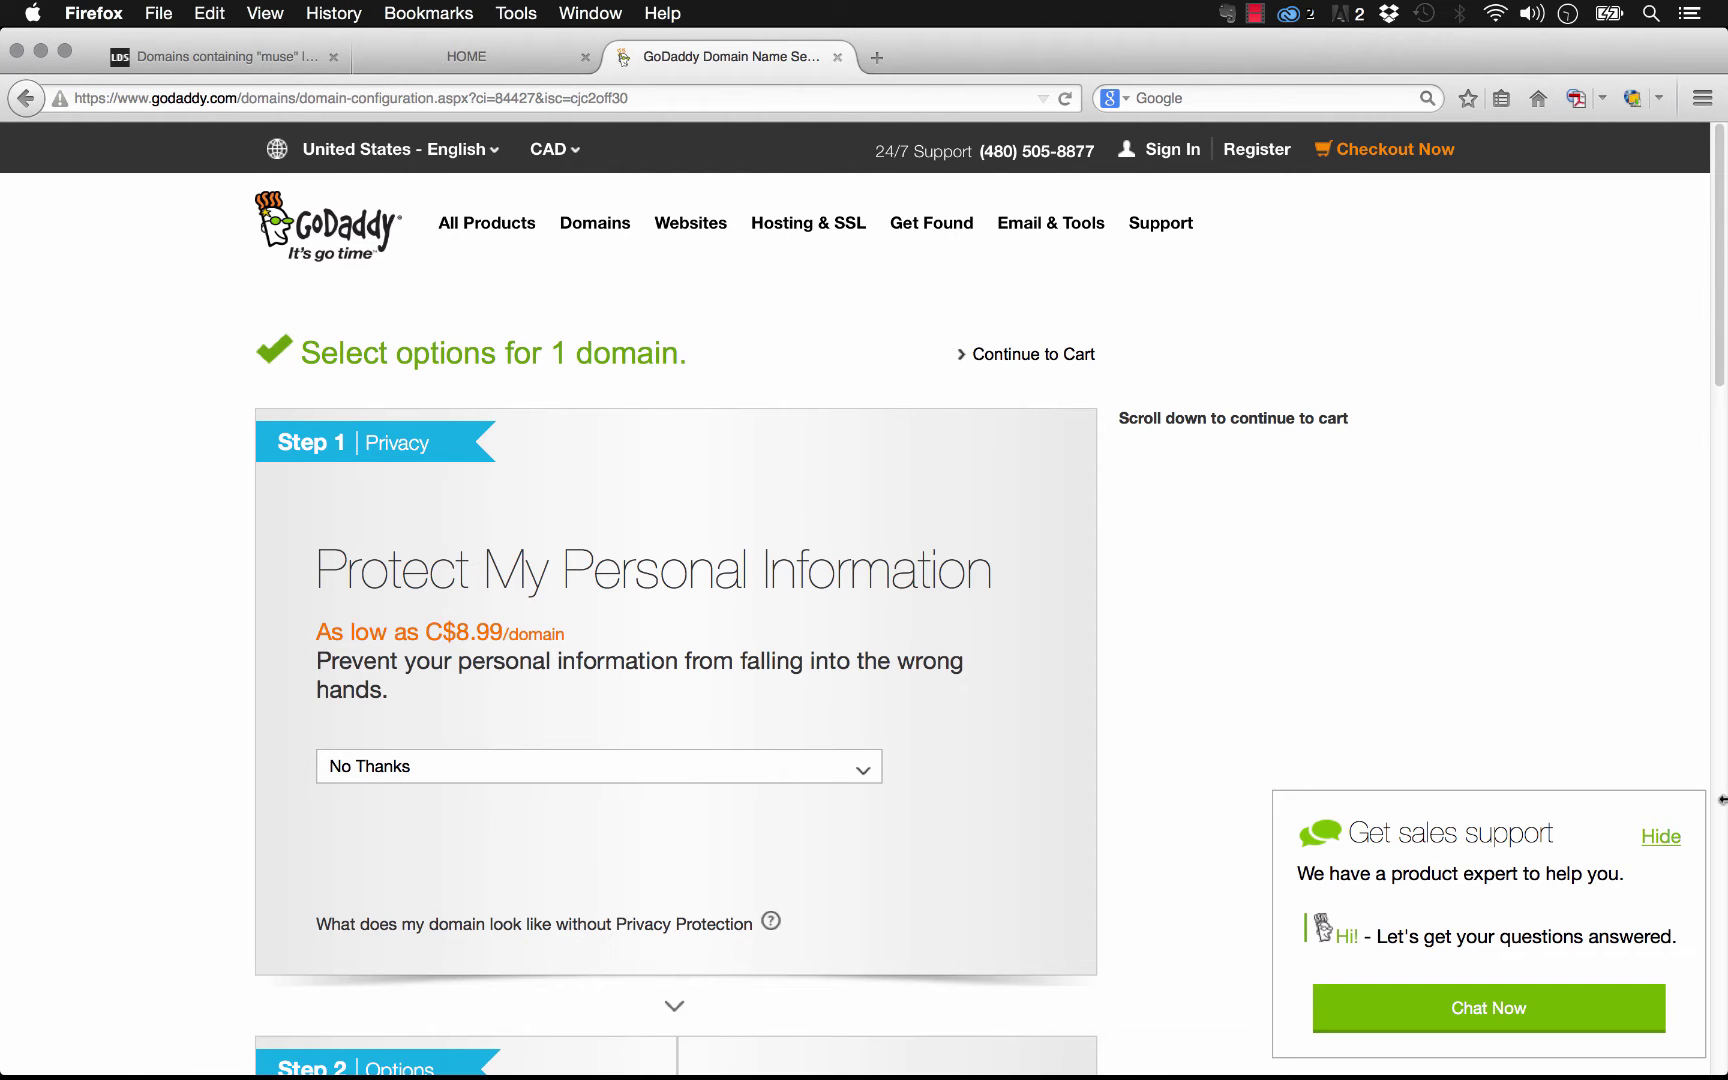
# Dismiss the 'Get sales support' popup with Hide
pyautogui.click(1660, 836)
pyautogui.scroll(-3, 887, 544)
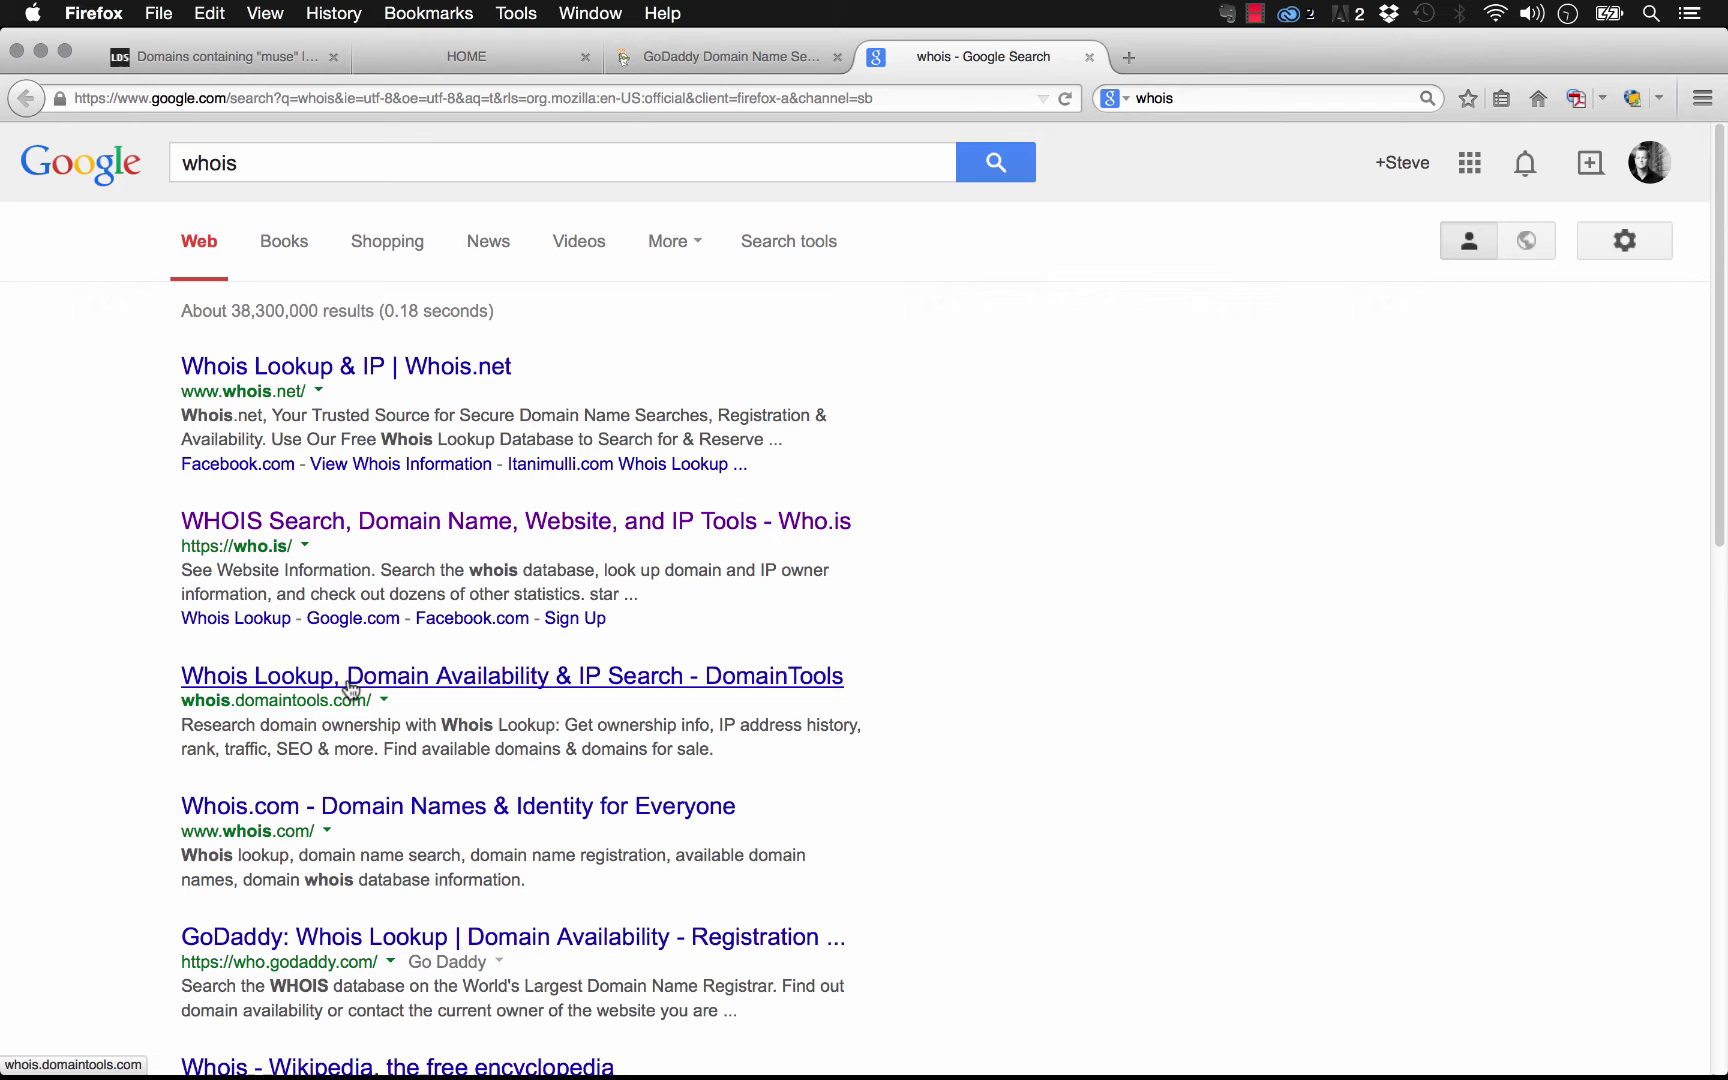
pyautogui.click(453, 521)
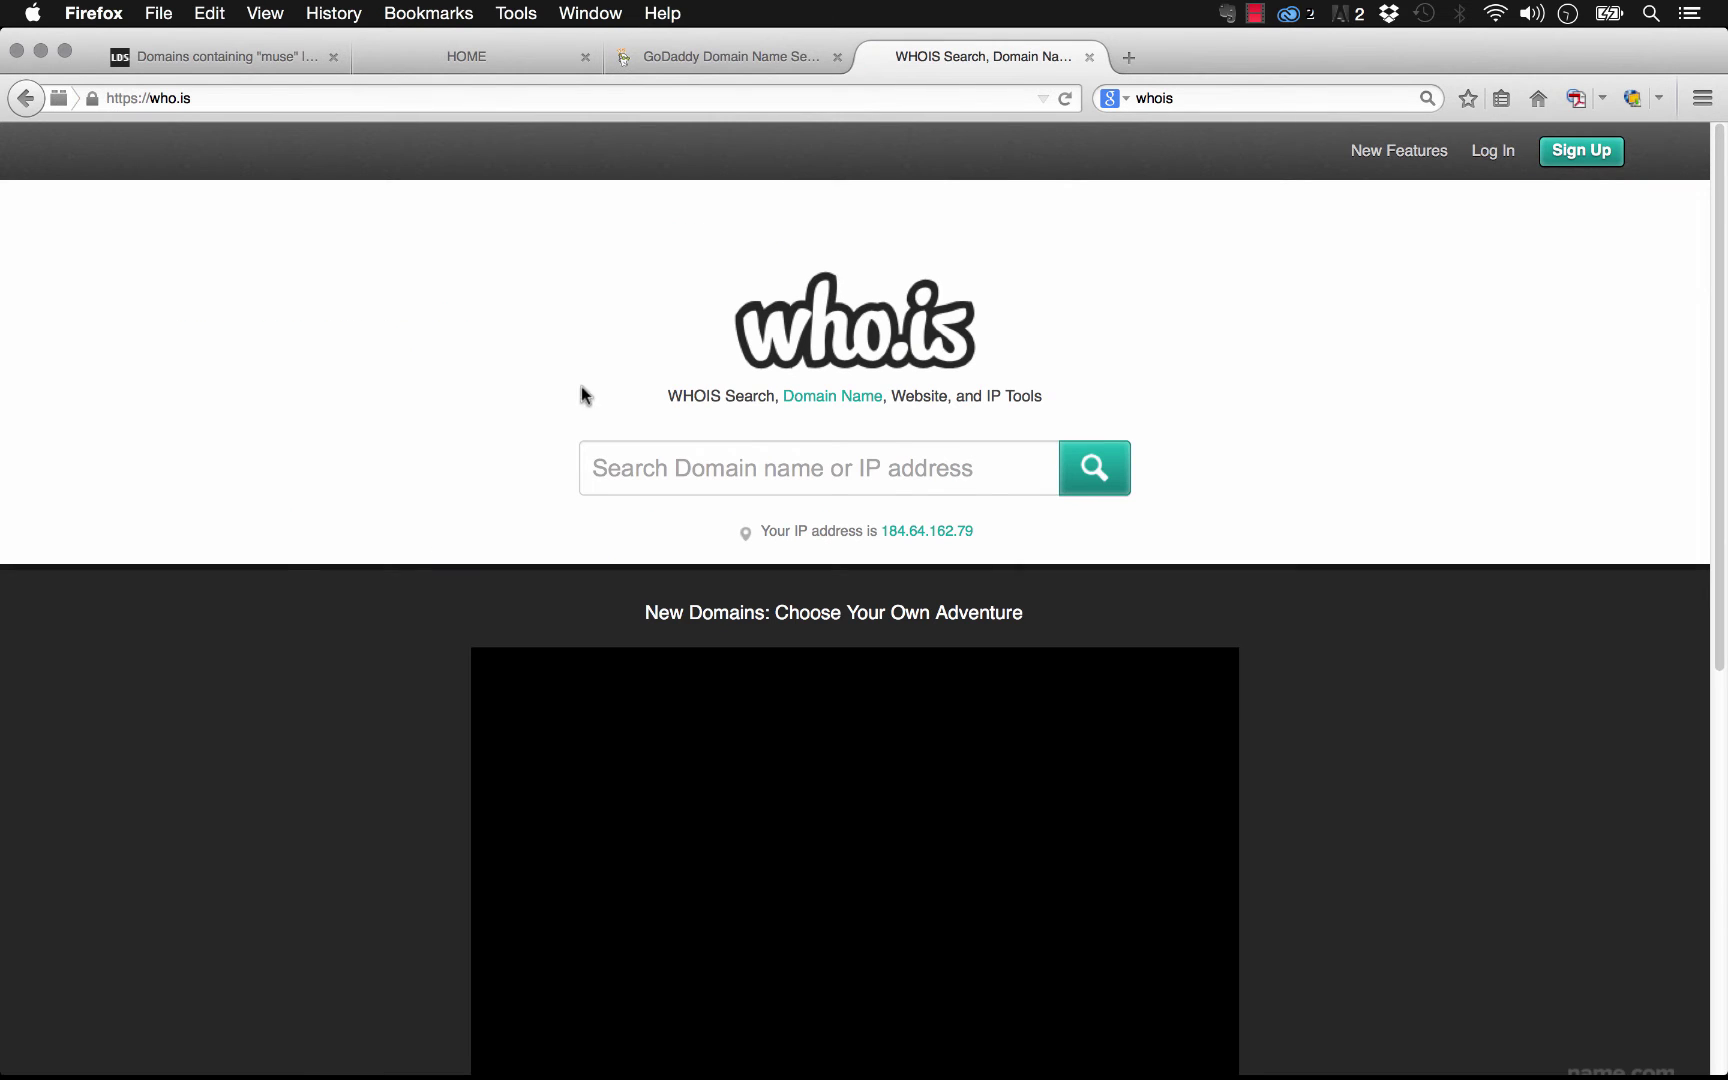
pyautogui.click(837, 465)
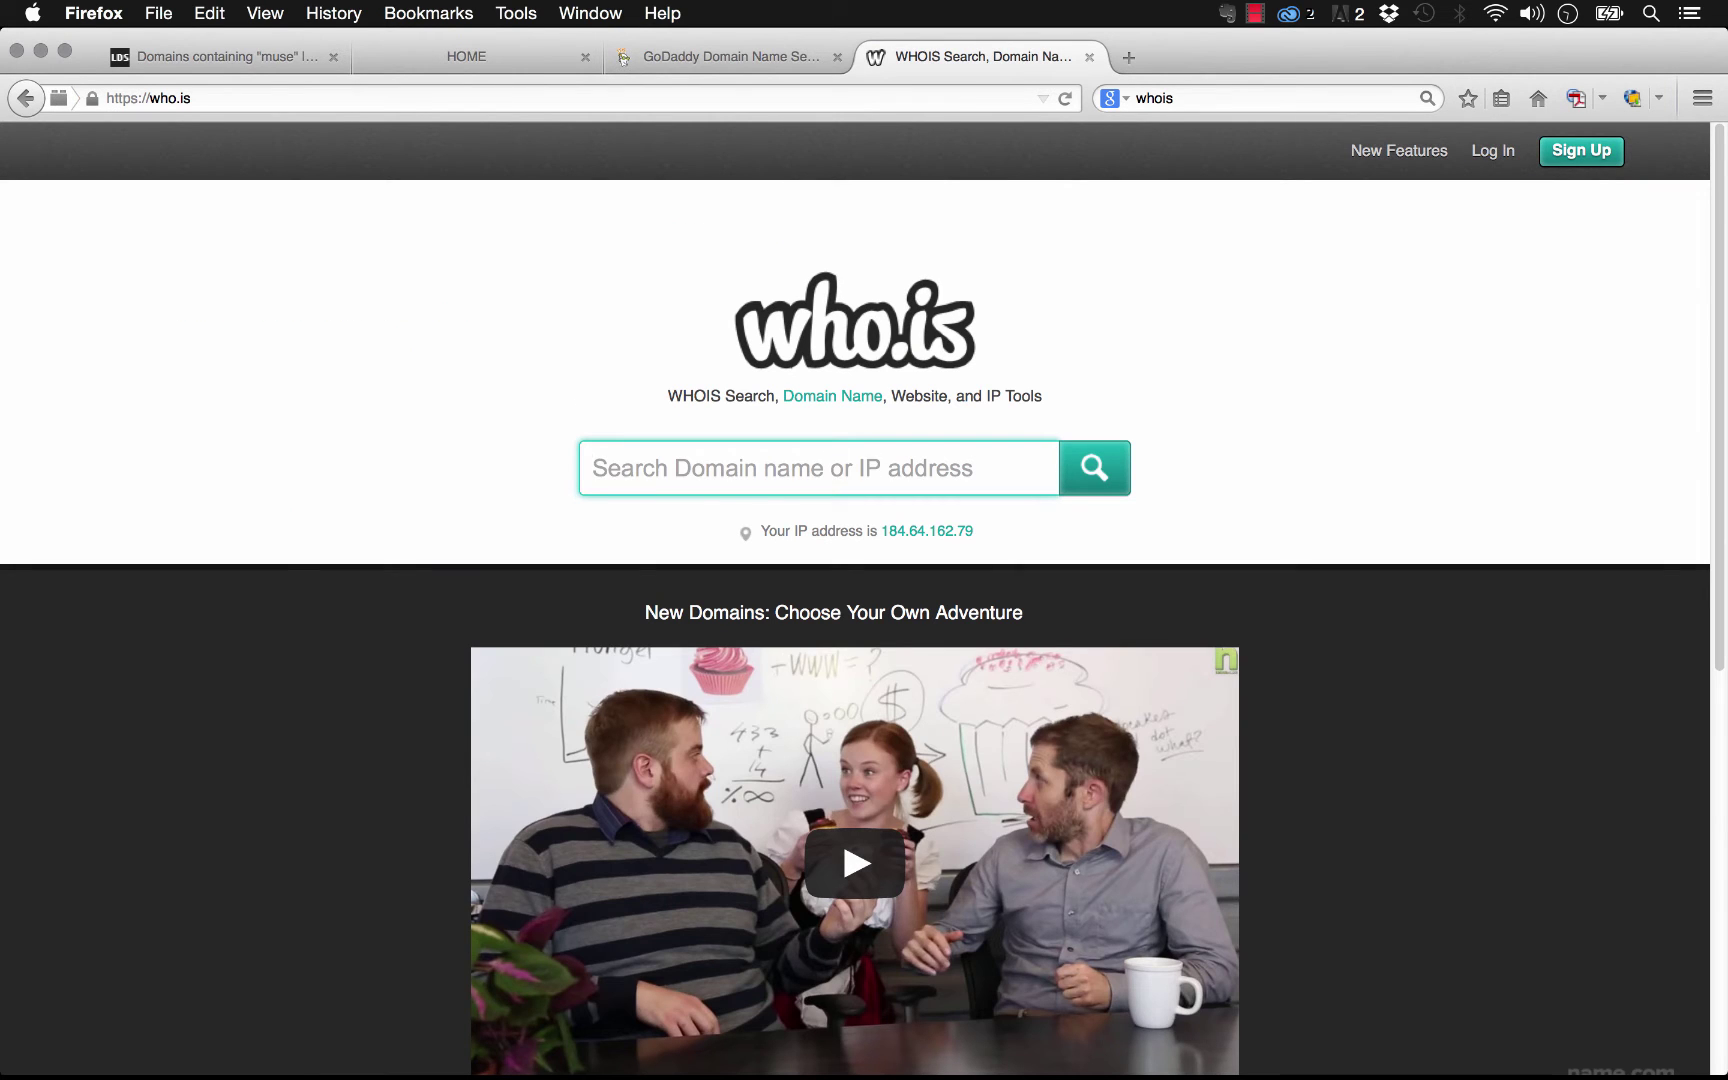
pyautogui.write('www.google.com')
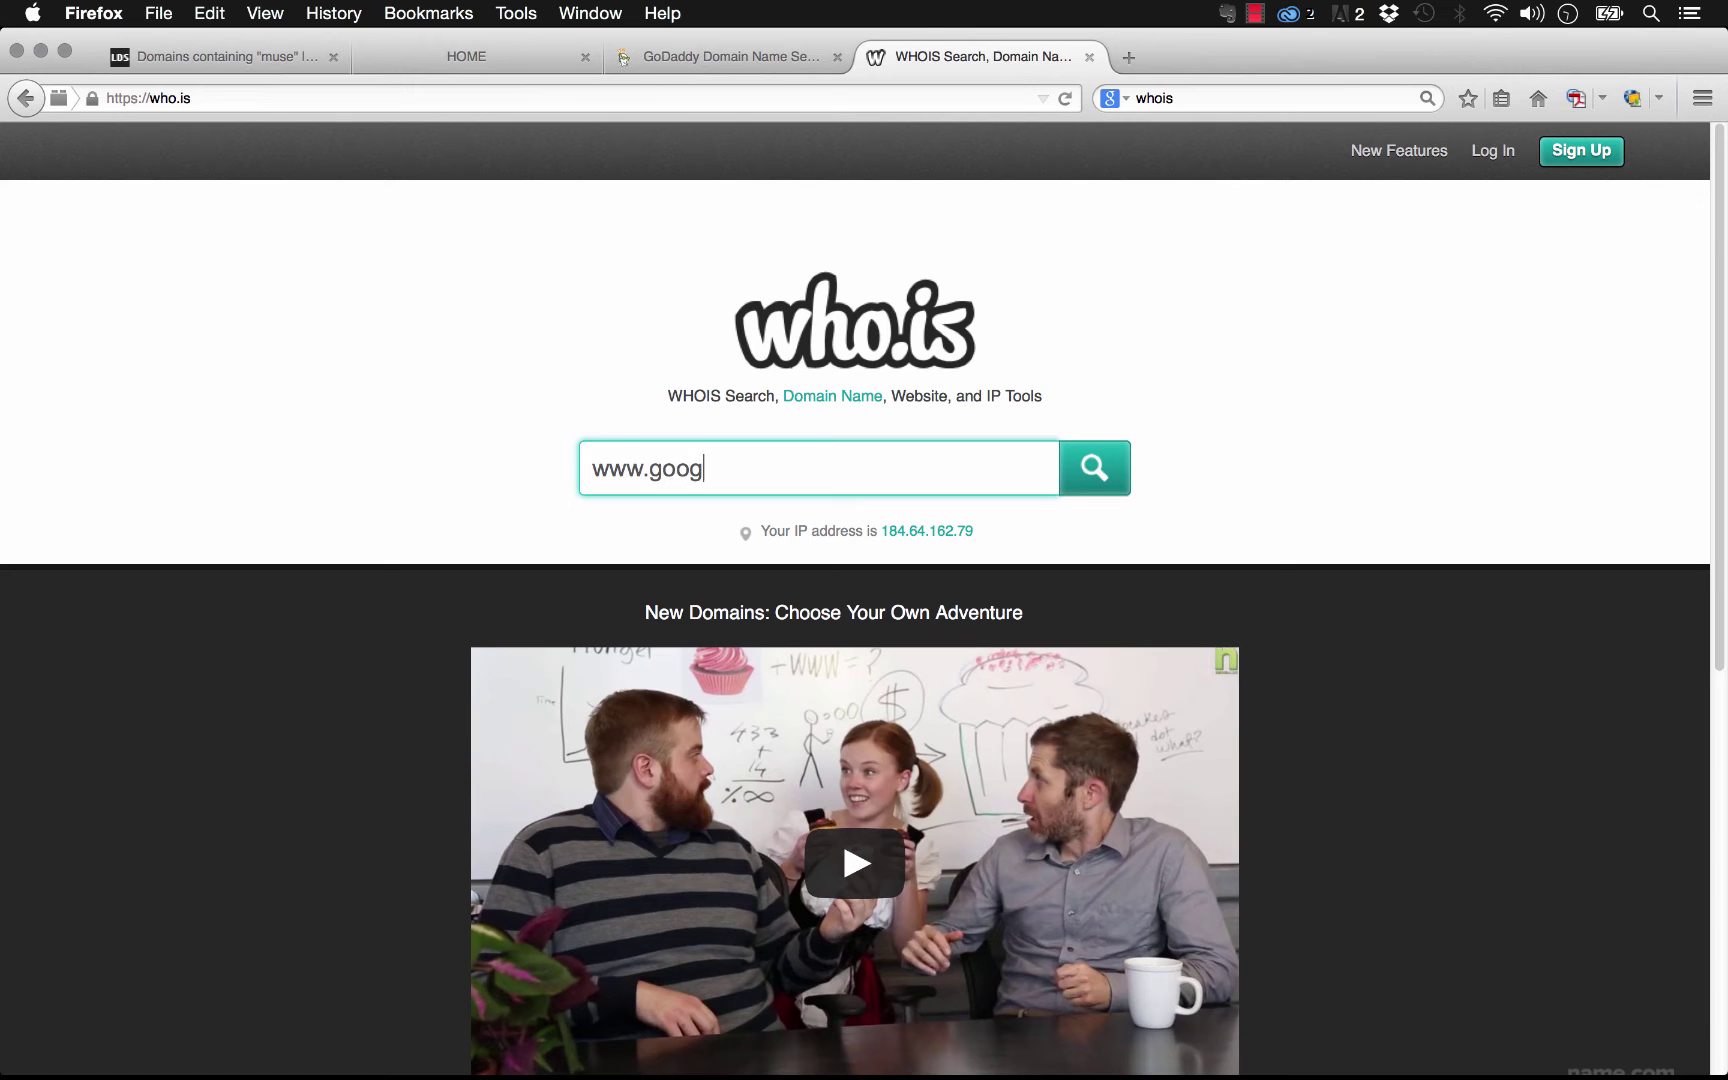
pyautogui.press('Return')
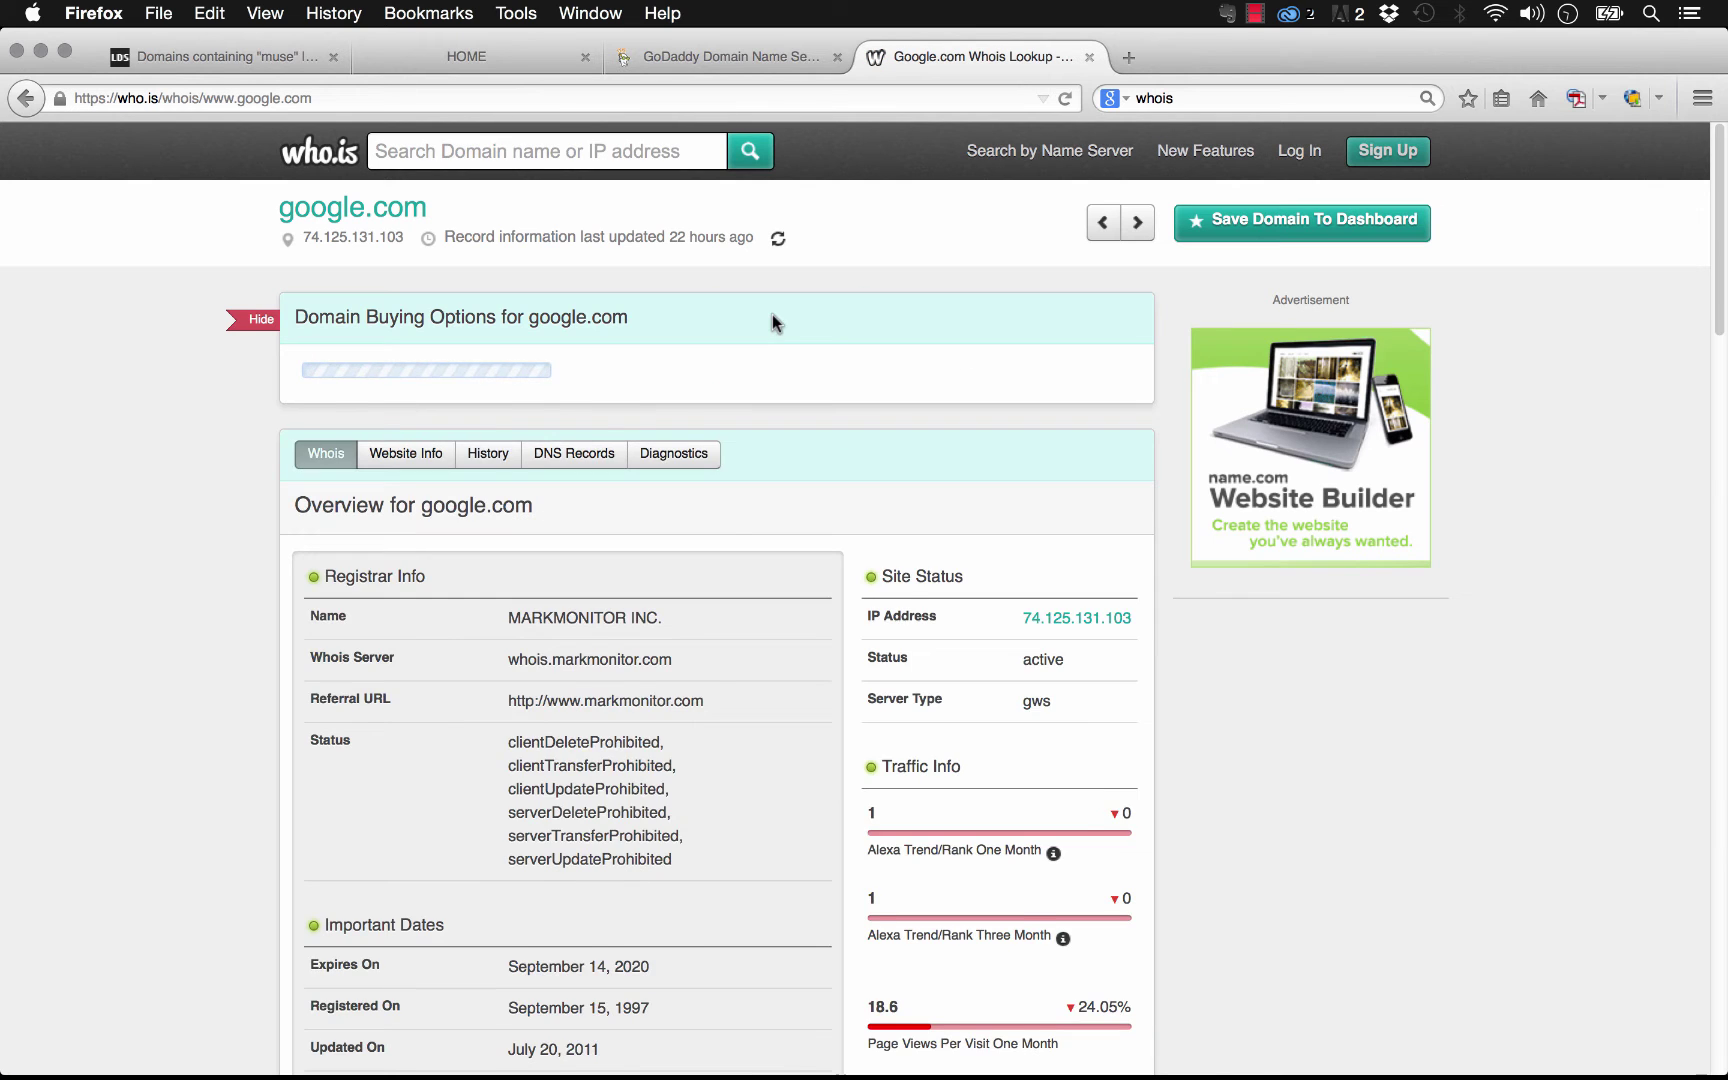
# Review google.com's registrar (MarkMonitor) and important dates, then return to GoDaddy
pyautogui.scroll(-5, 495, 759)
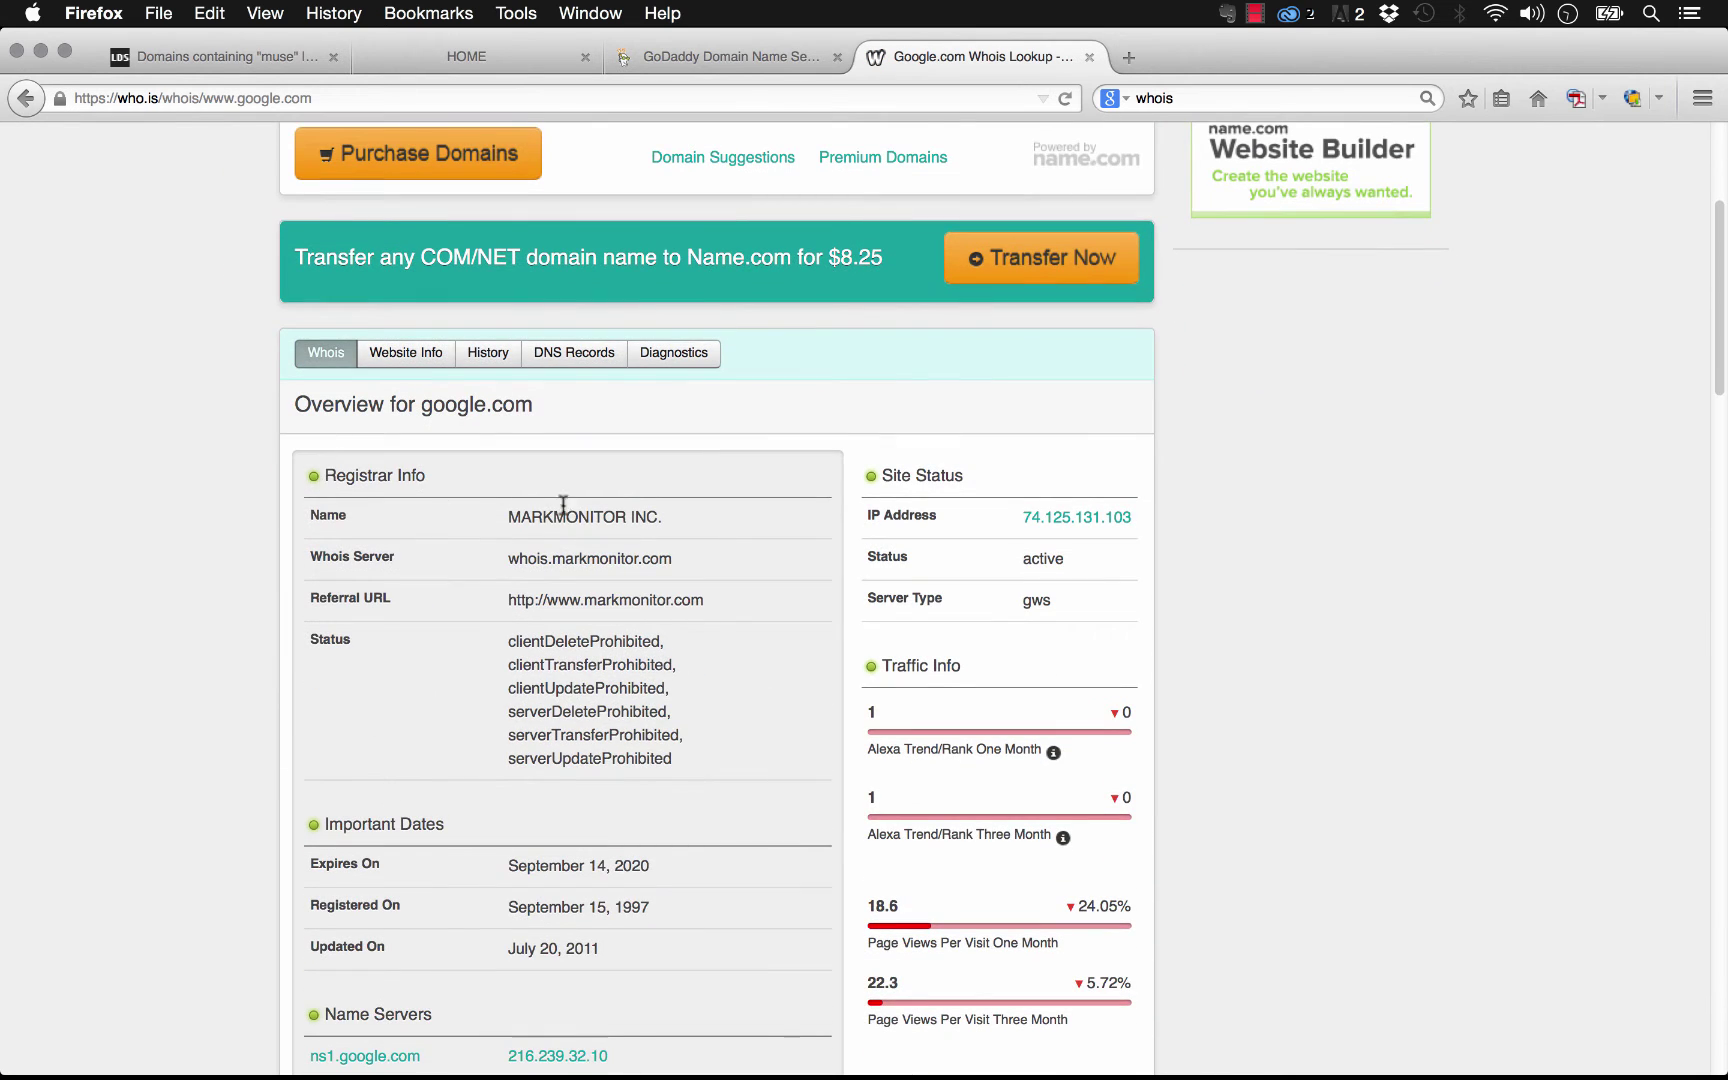
pyautogui.moveTo(508, 517); pyautogui.dragTo(665, 519)
pyautogui.click(665, 519)
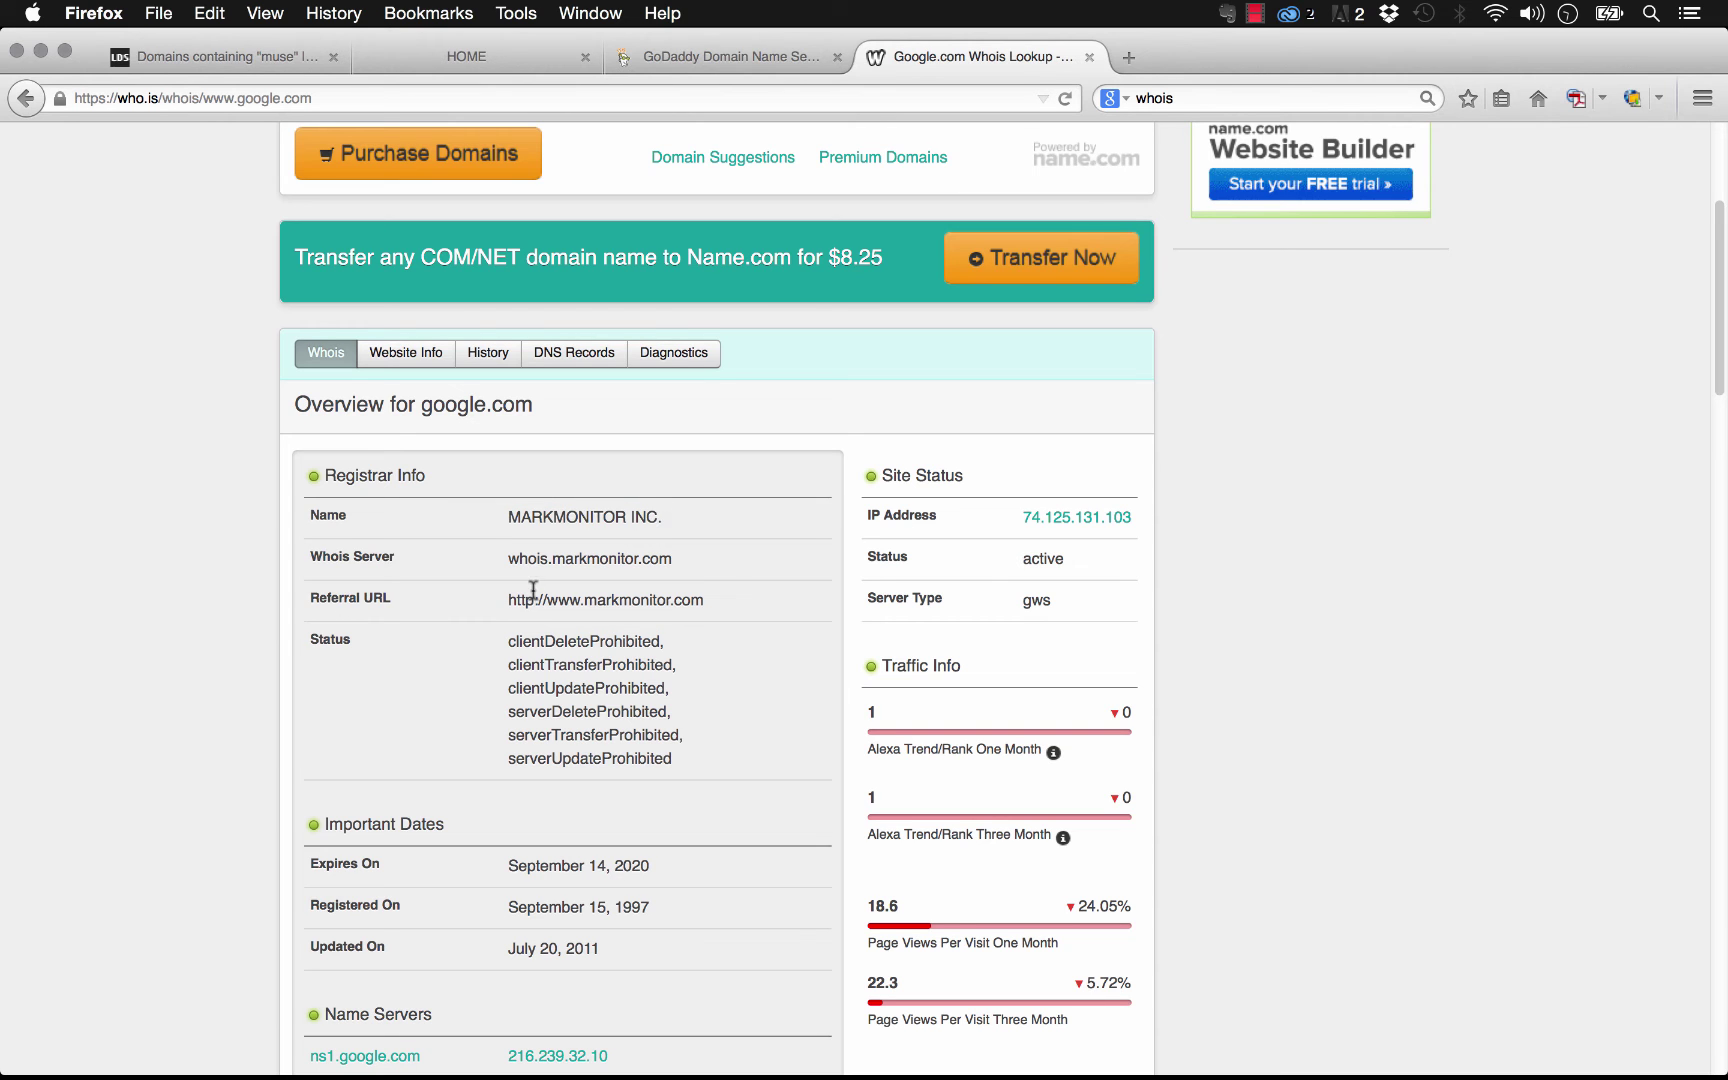
pyautogui.scroll(-3, 460, 630)
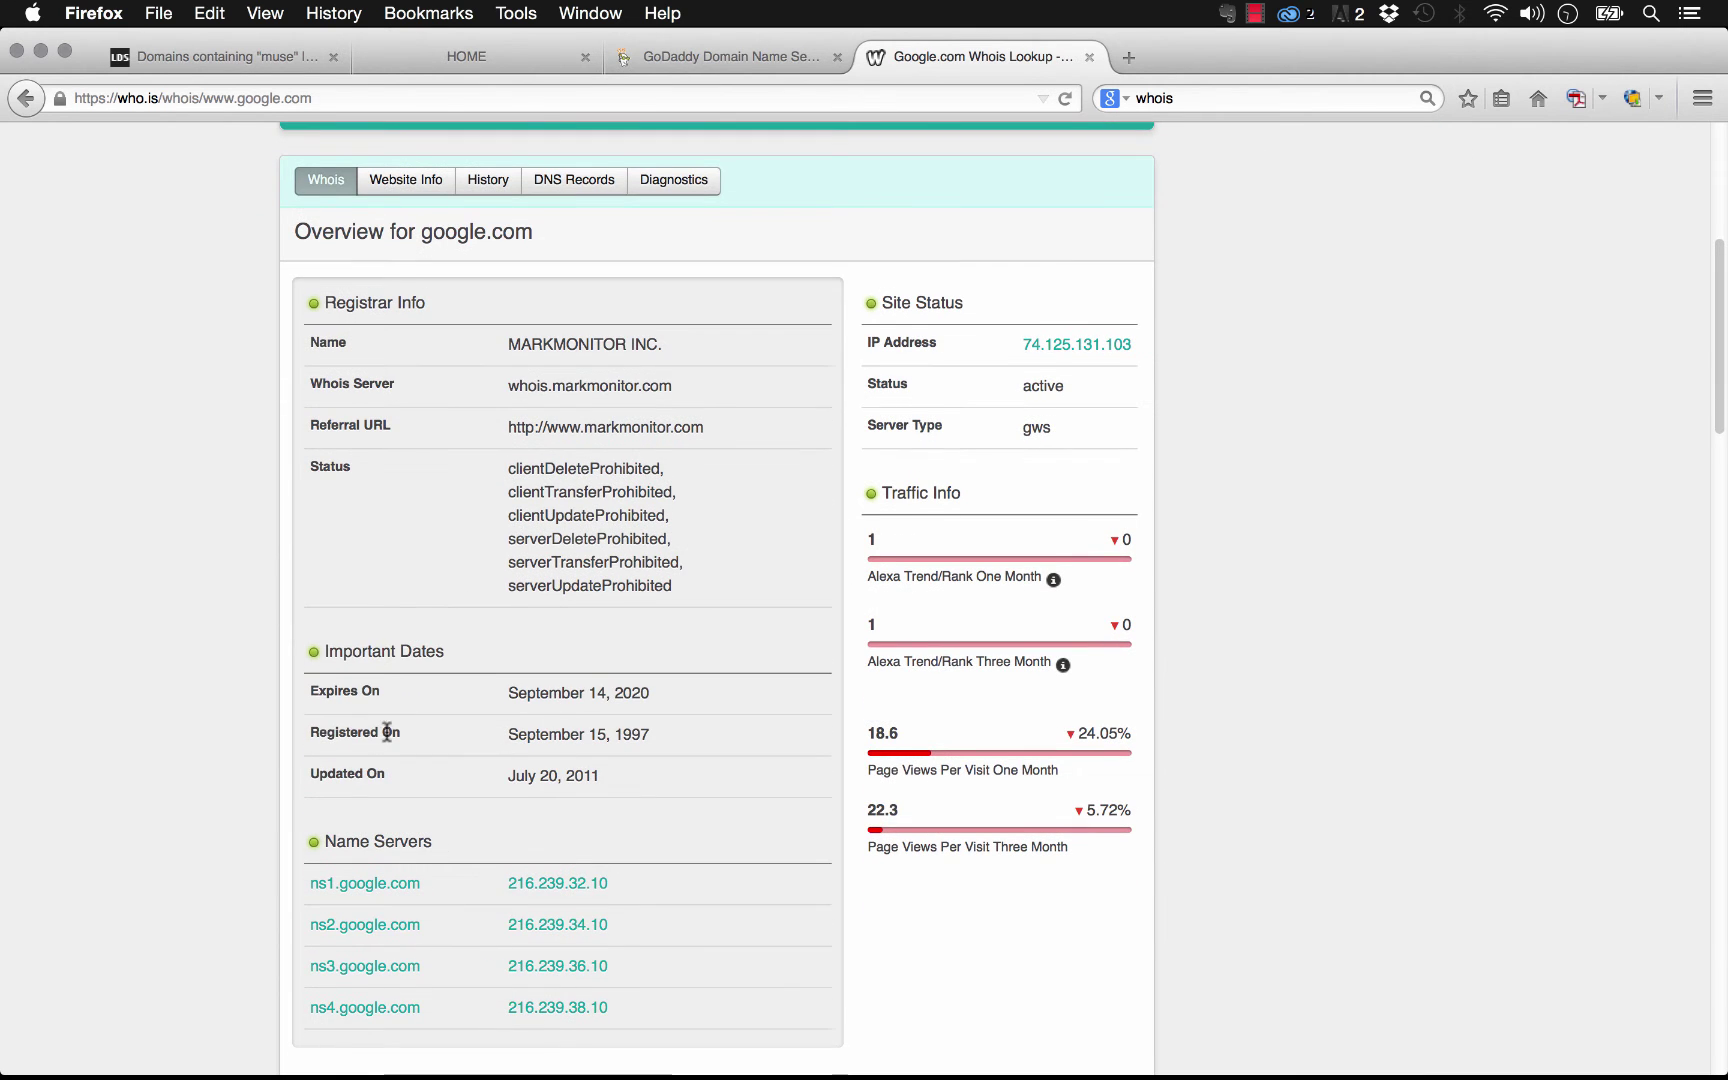
pyautogui.scroll(-1, 600, 790)
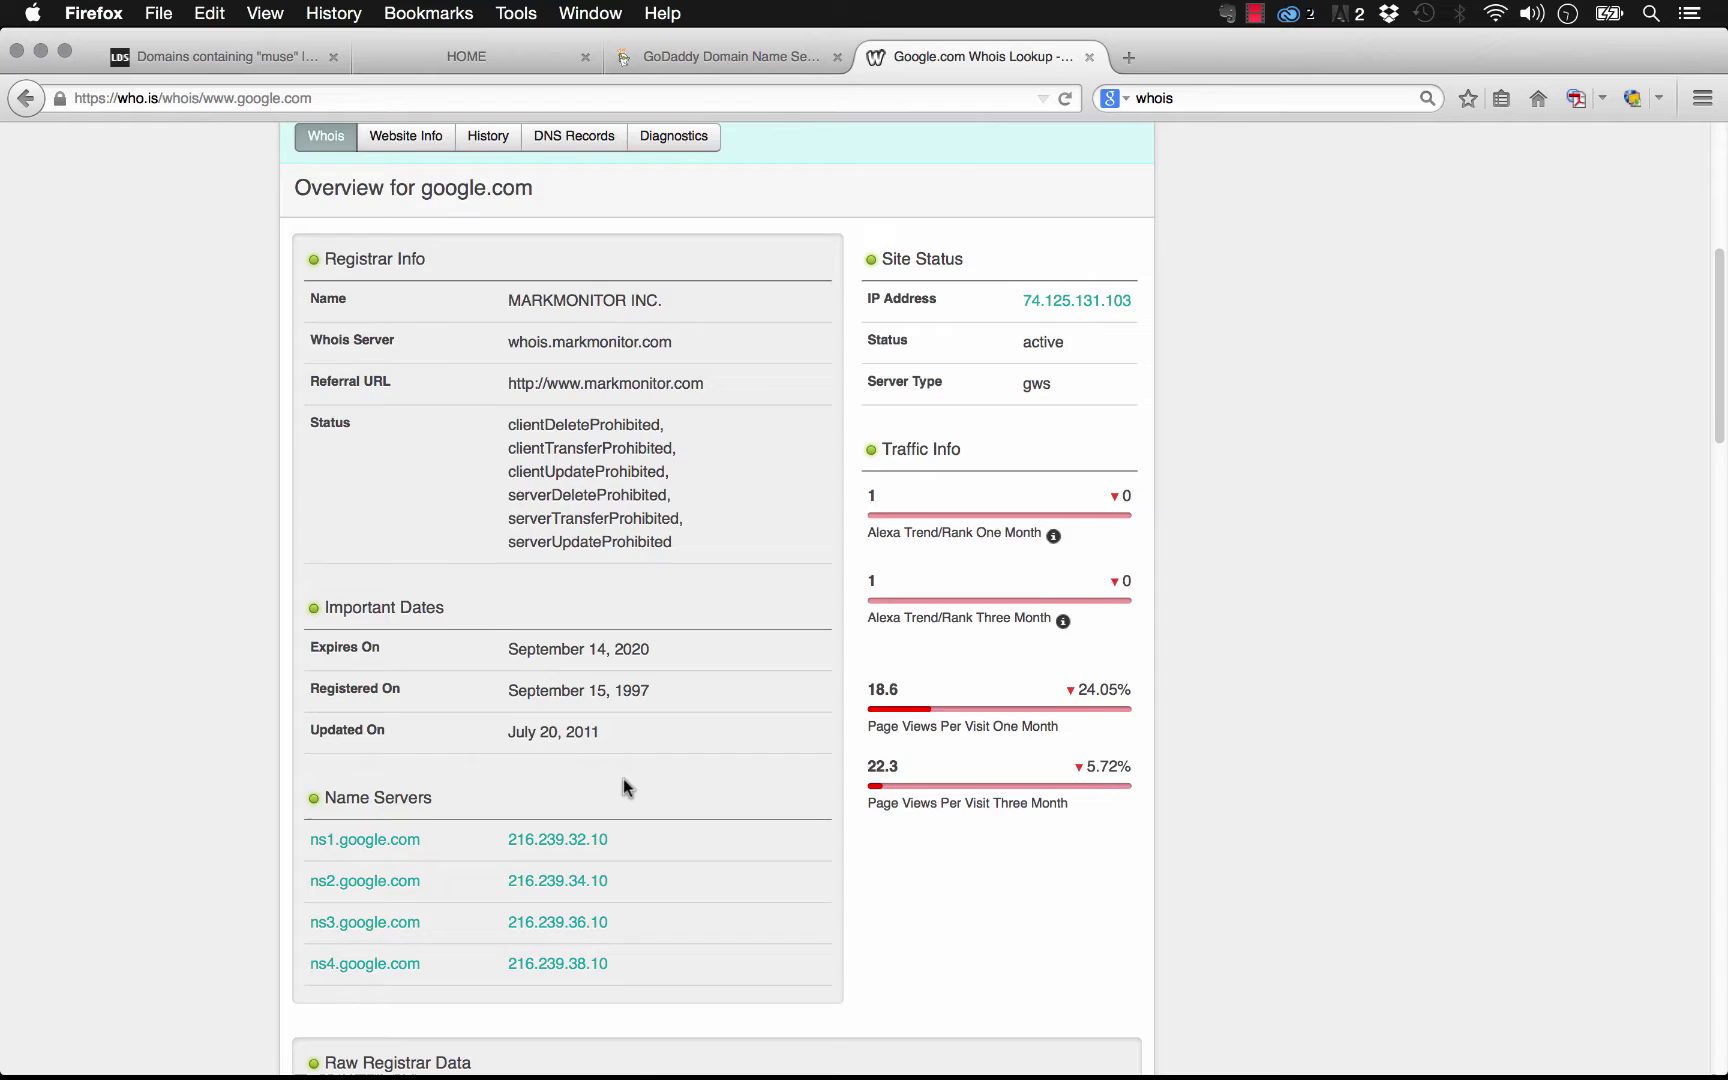
pyautogui.scroll(10, 626, 783)
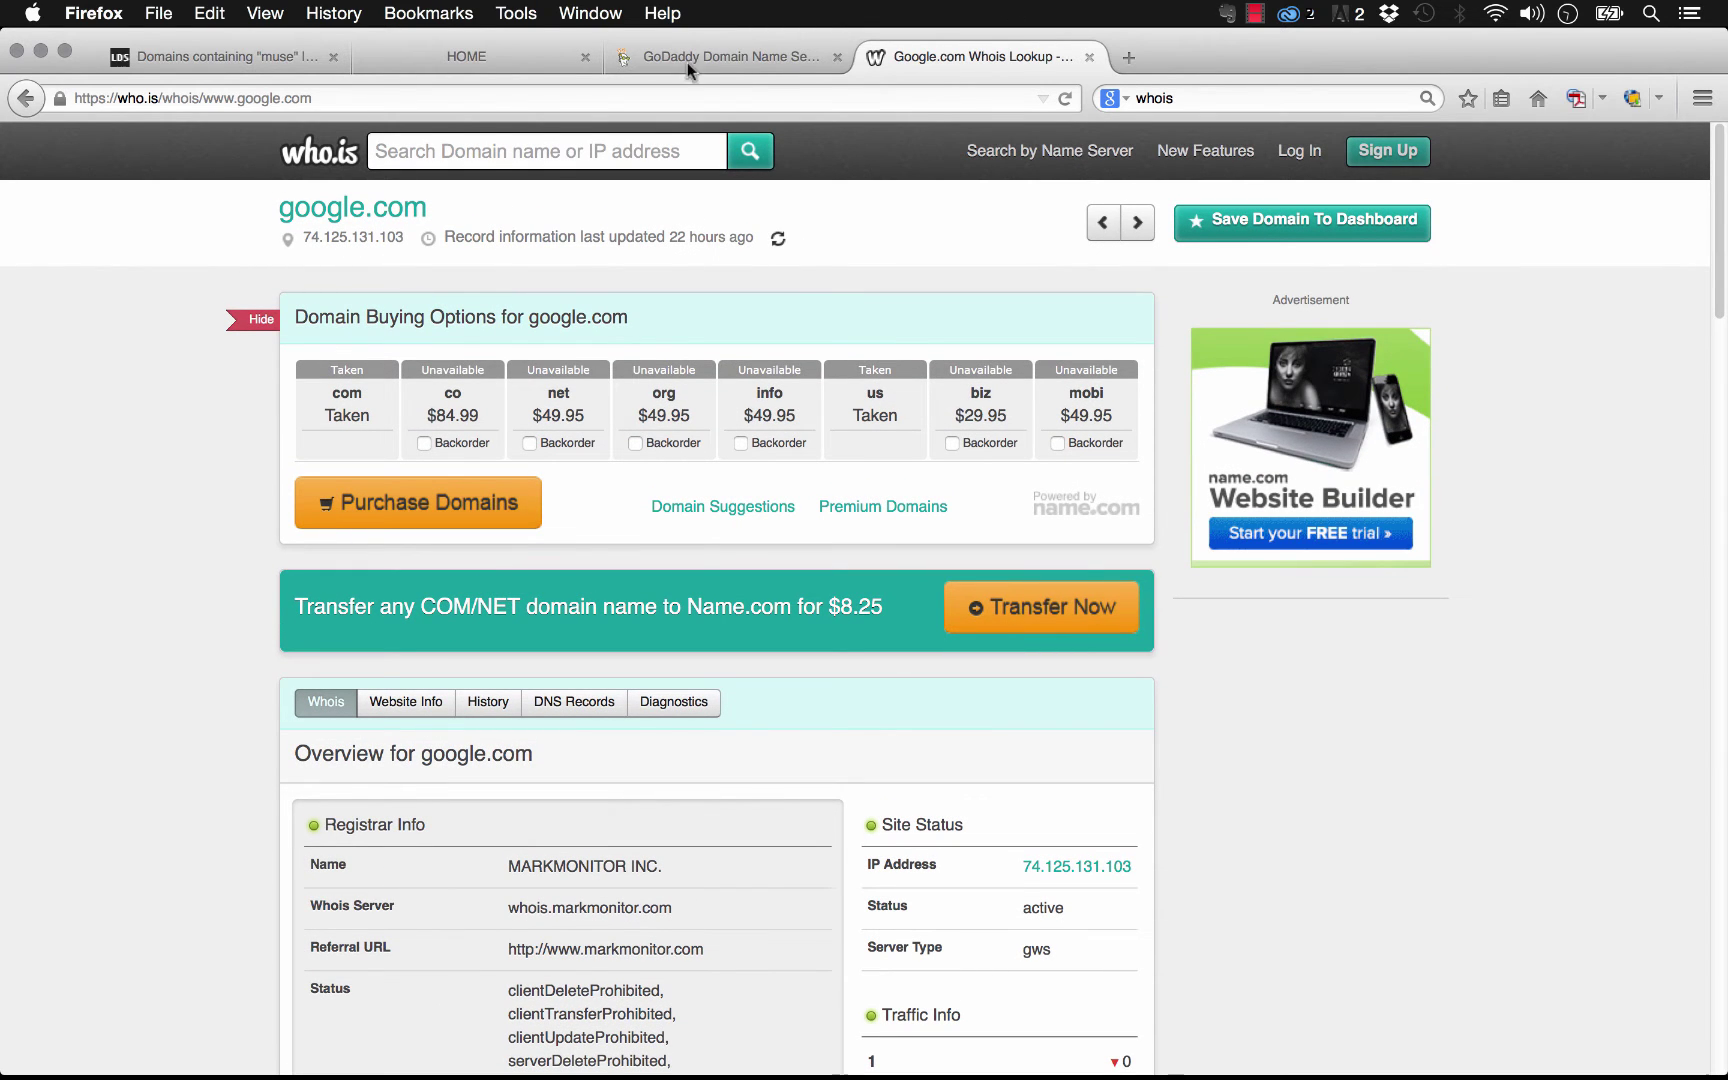
pyautogui.scroll(-1, 775, 274)
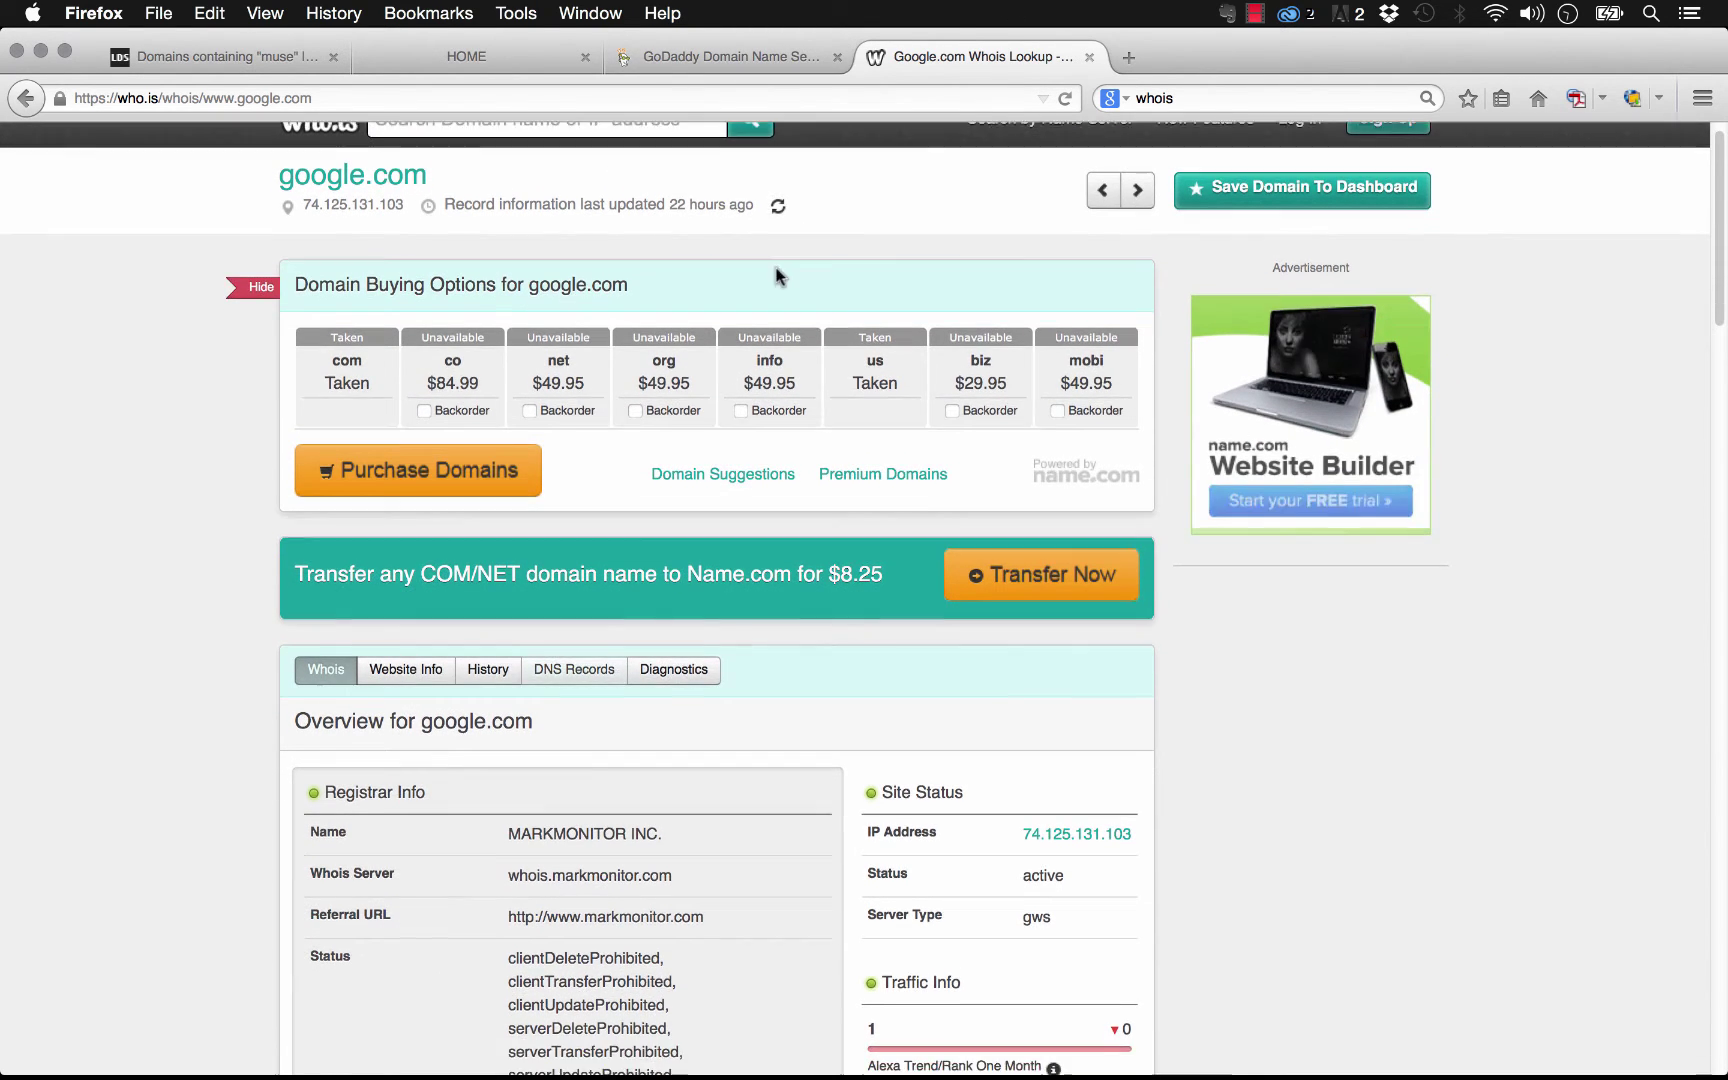
pyautogui.click(734, 55)
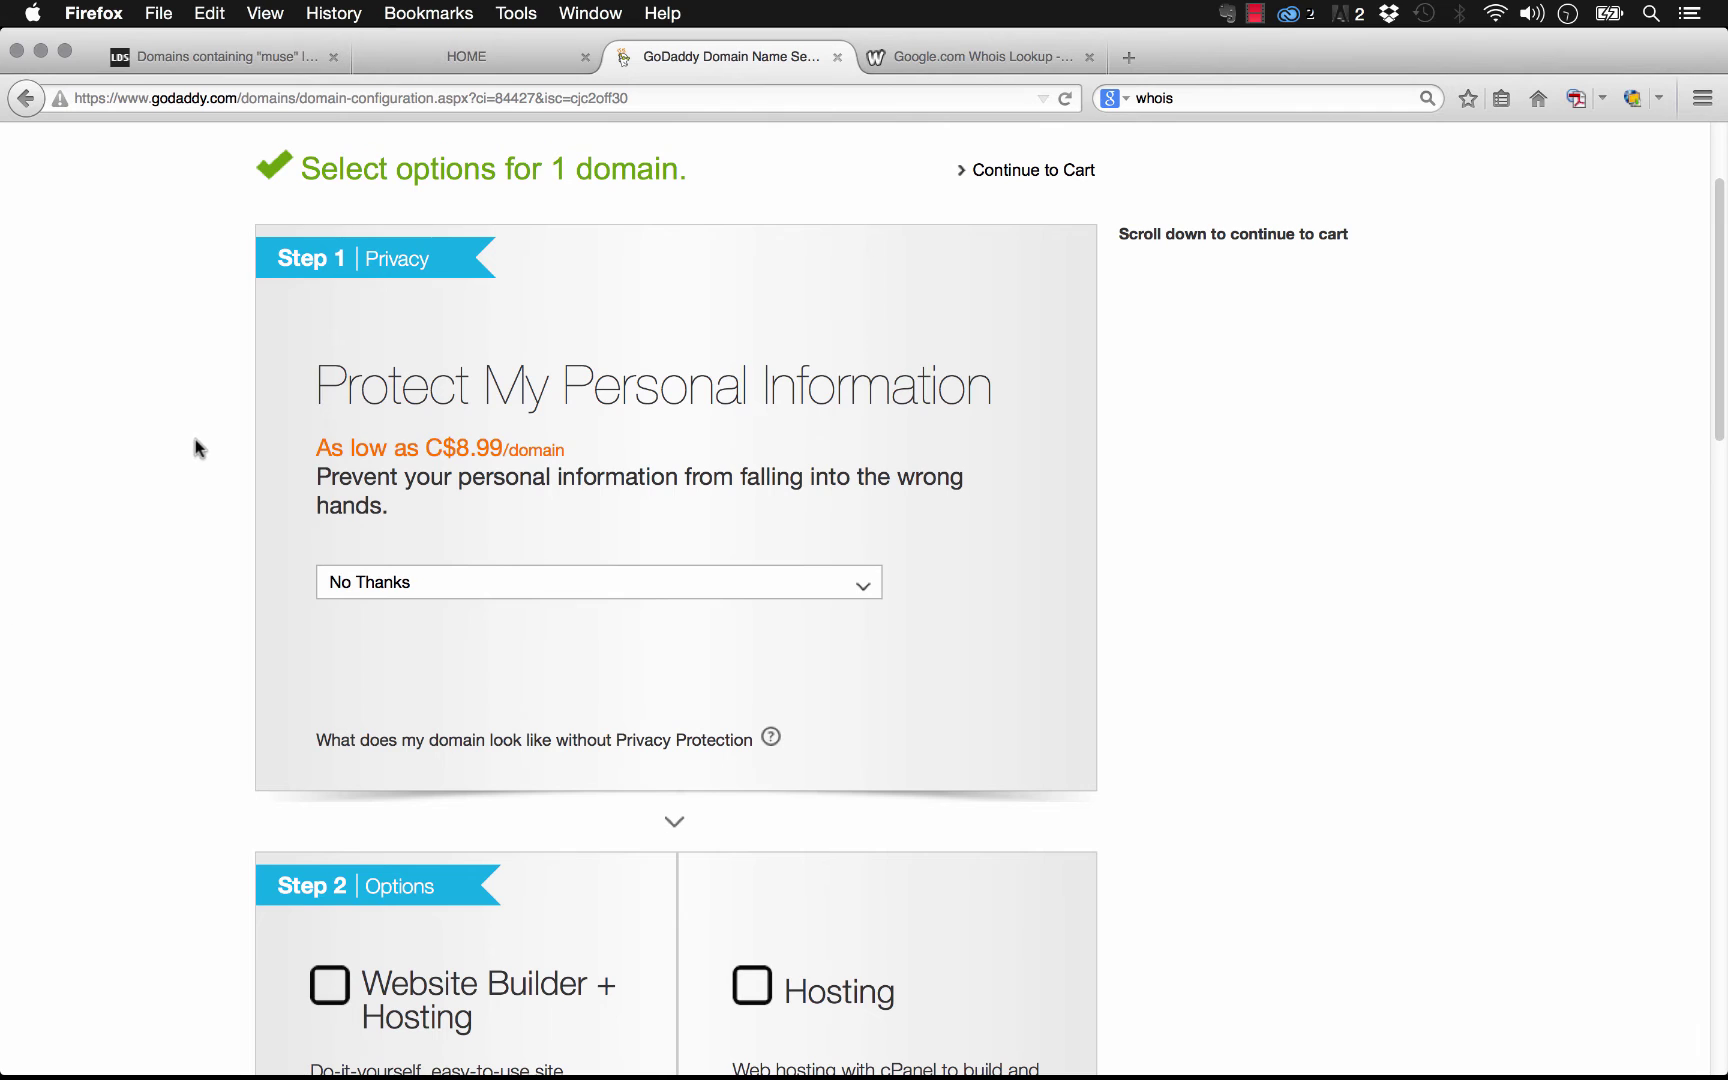
# Choose Privacy & Business Protection (C$16.99 per domain) in the Step 1 Privacy dropdown
pyautogui.click(418, 594)
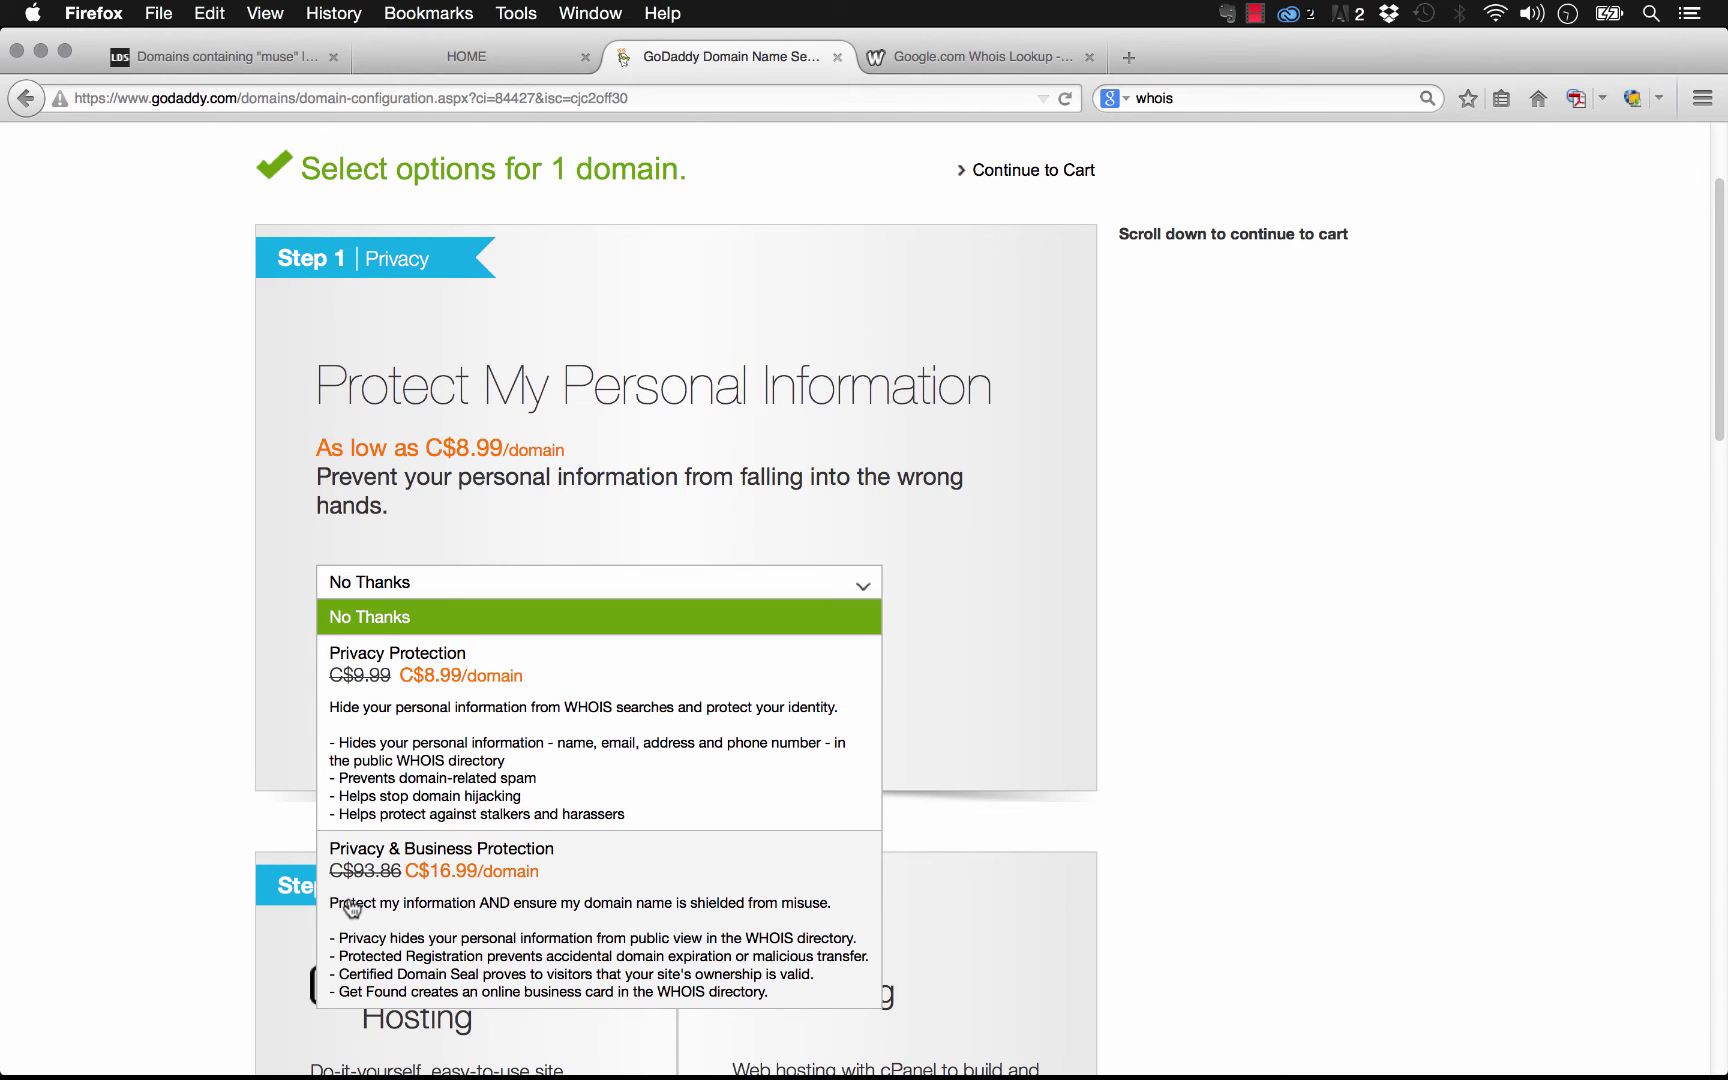
pyautogui.click(509, 884)
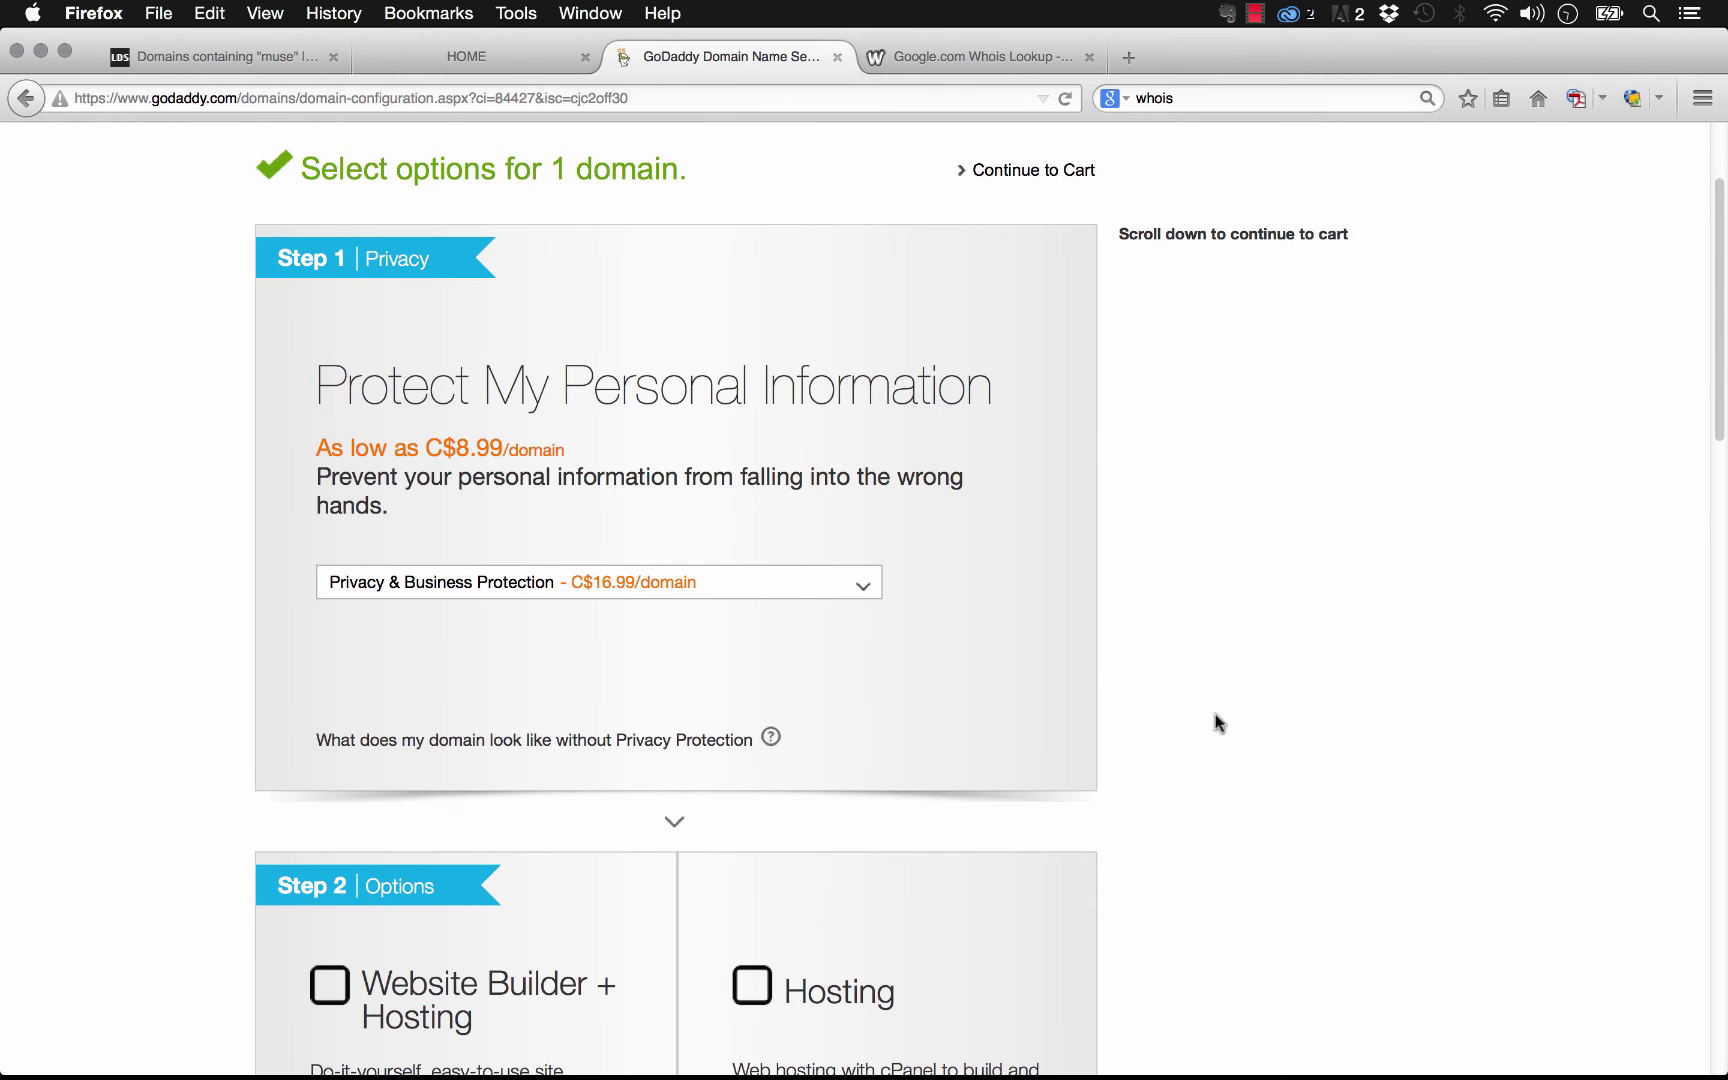
pyautogui.scroll(-4, 1149, 525)
pyautogui.scroll(-4, 935, 300)
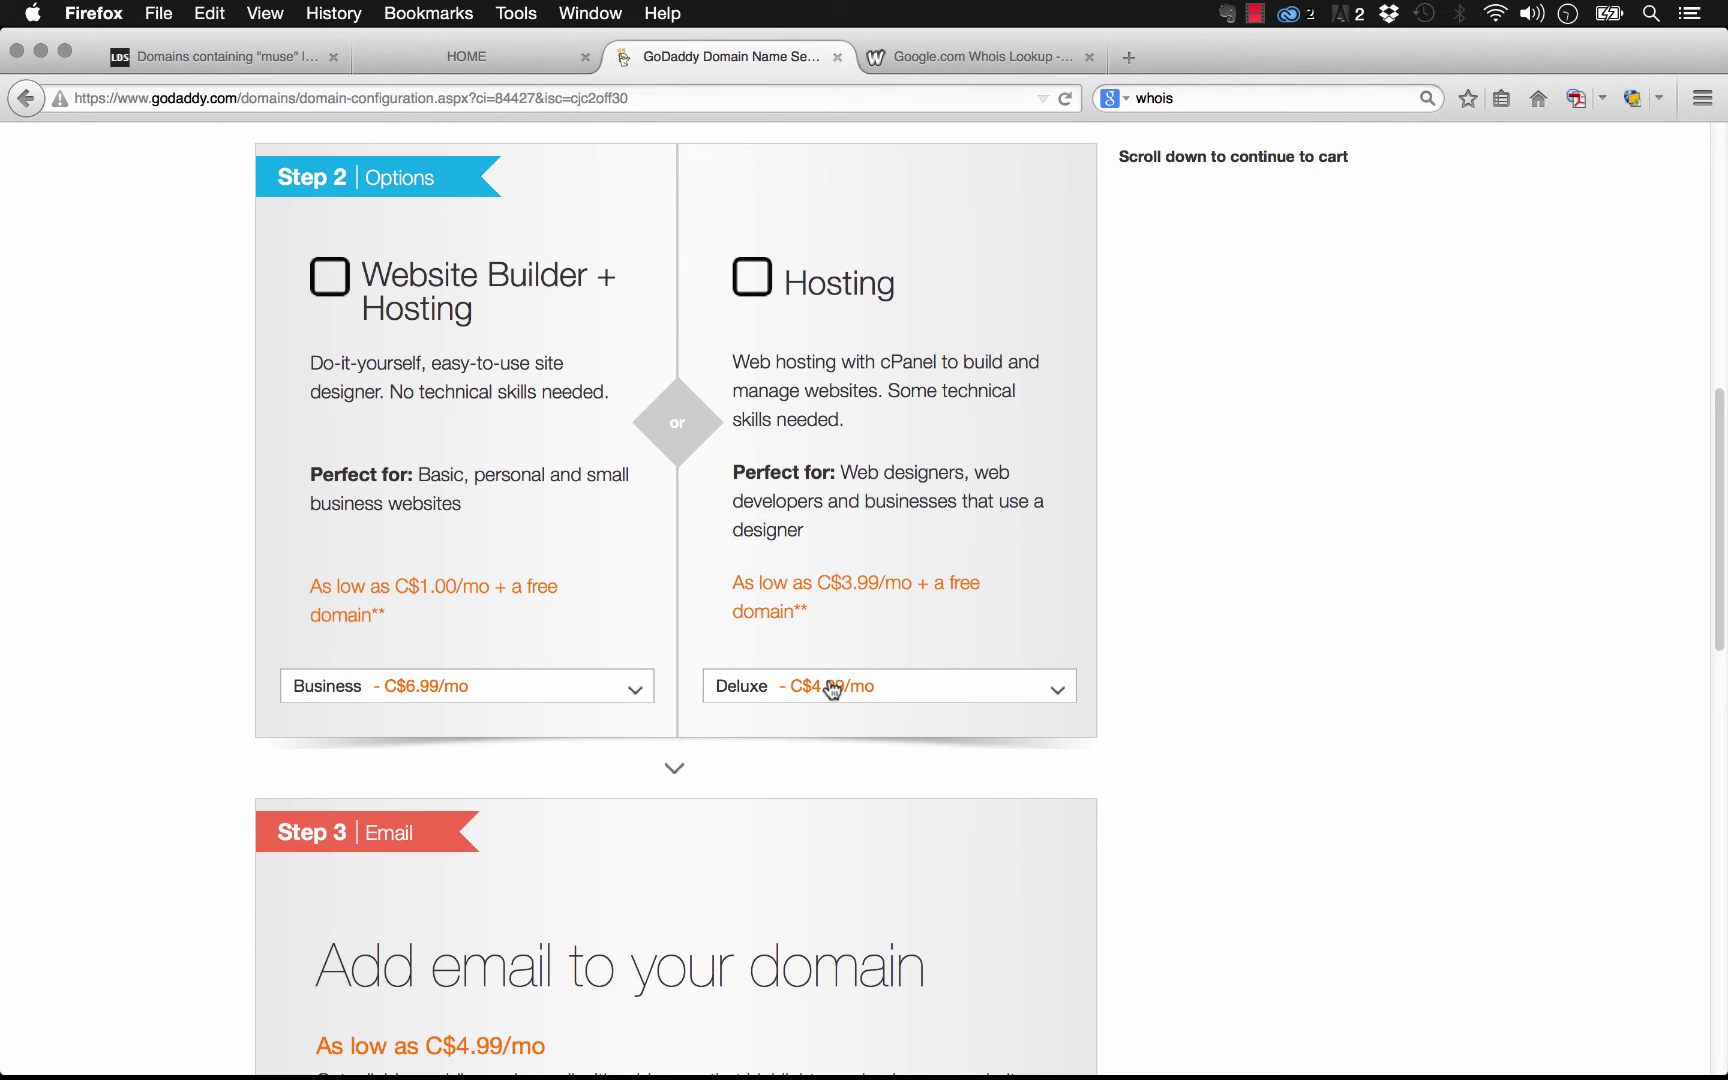
# Leave the Step 3 Email add-on at No Thanks and continue to the cart
pyautogui.scroll(-6, 1377, 535)
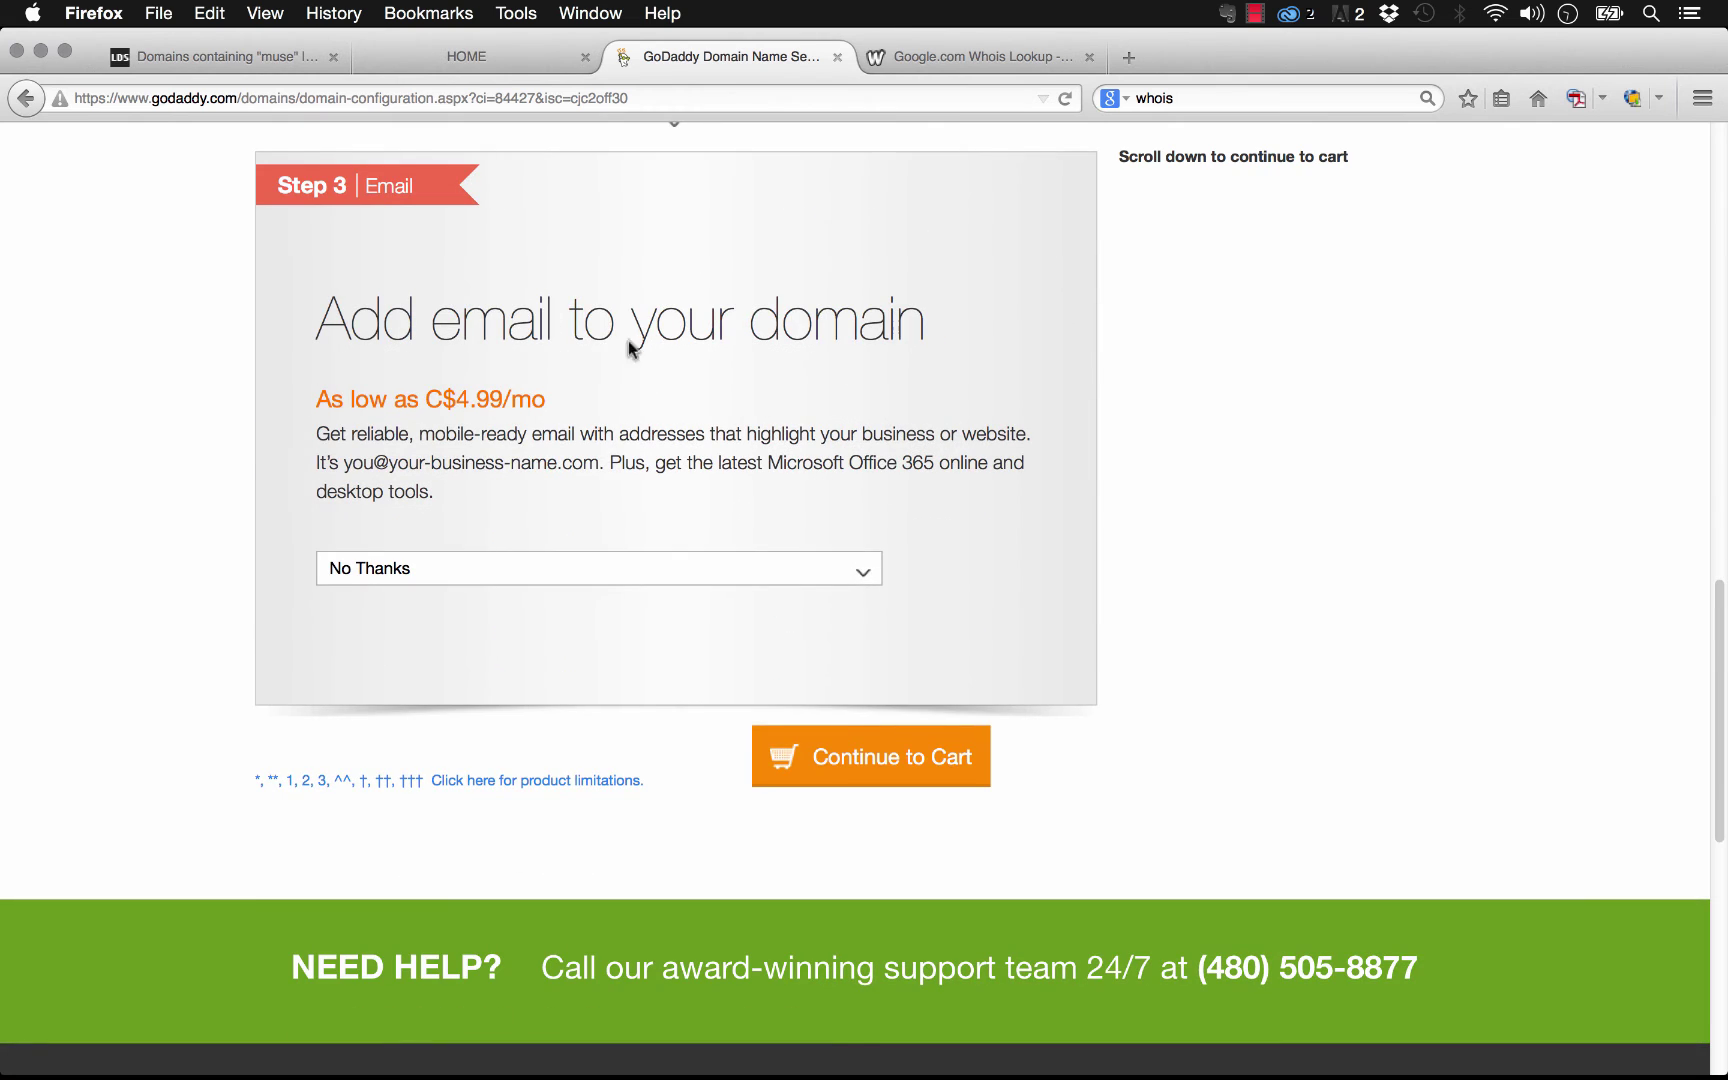
pyautogui.click(468, 578)
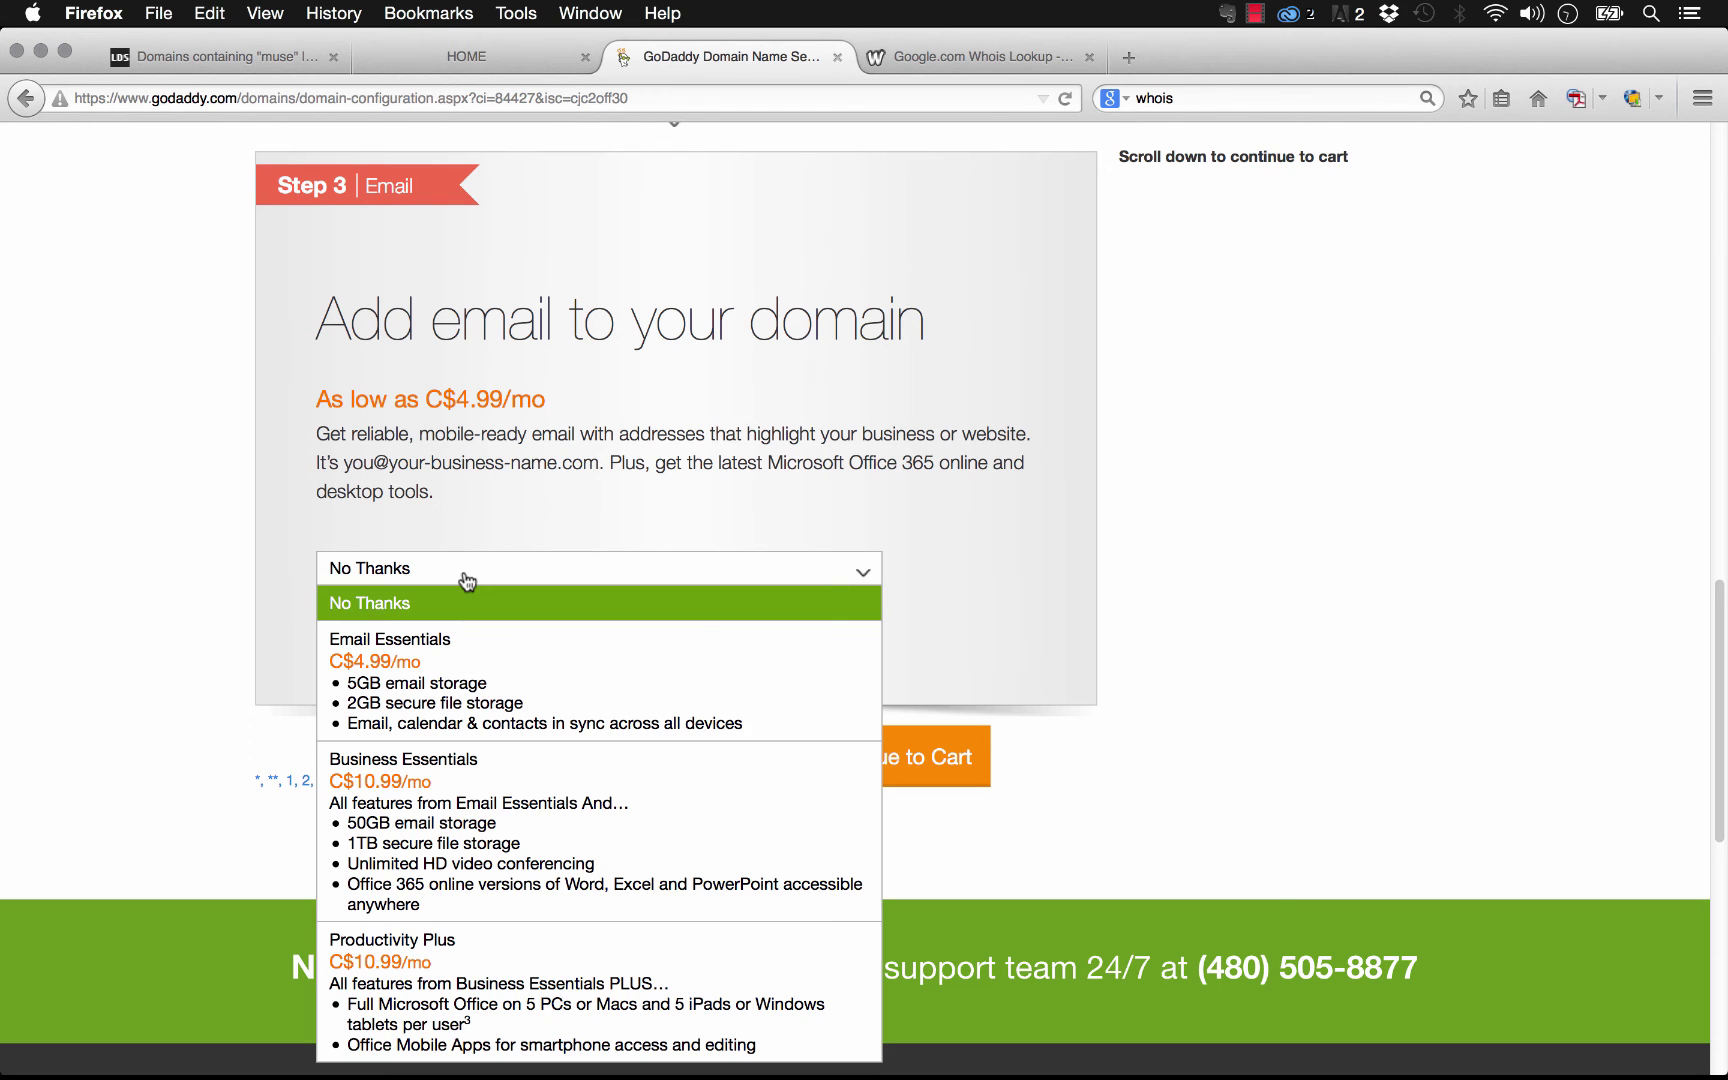
pyautogui.click(548, 522)
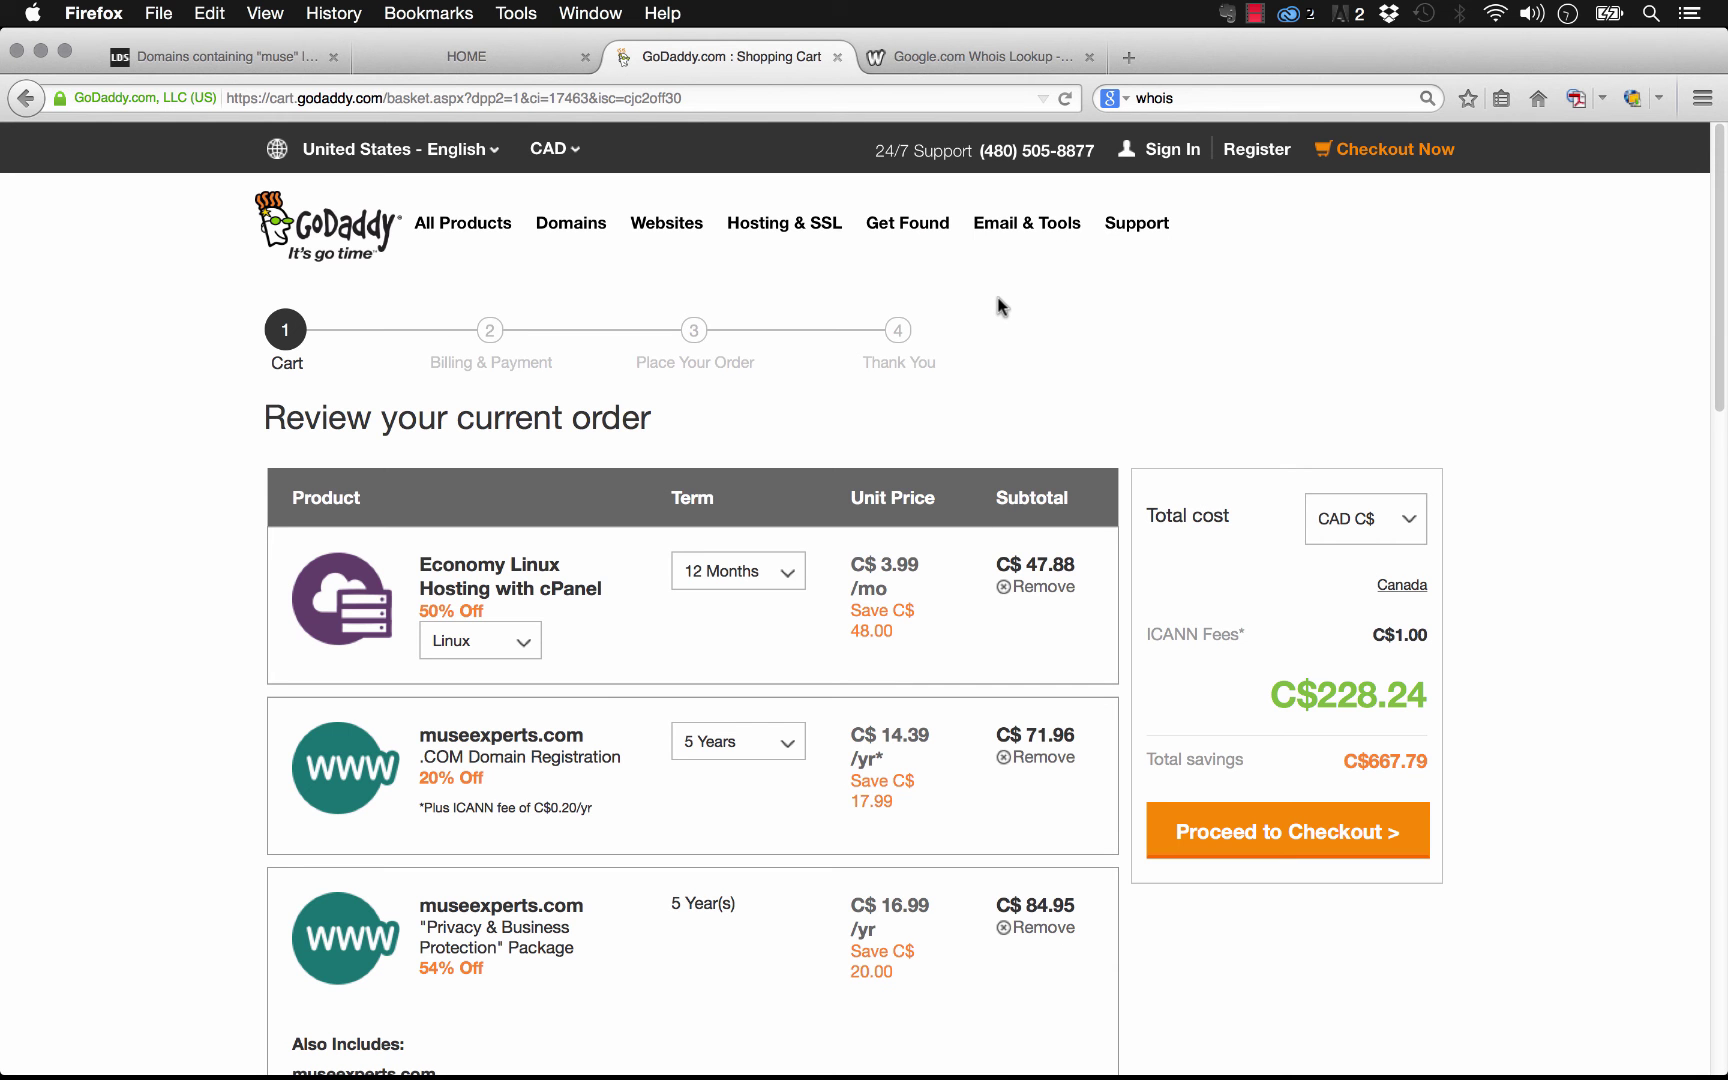
# Remove Economy Linux Hosting and set museexperts.com's registration term to 2 Years
pyautogui.click(1004, 588)
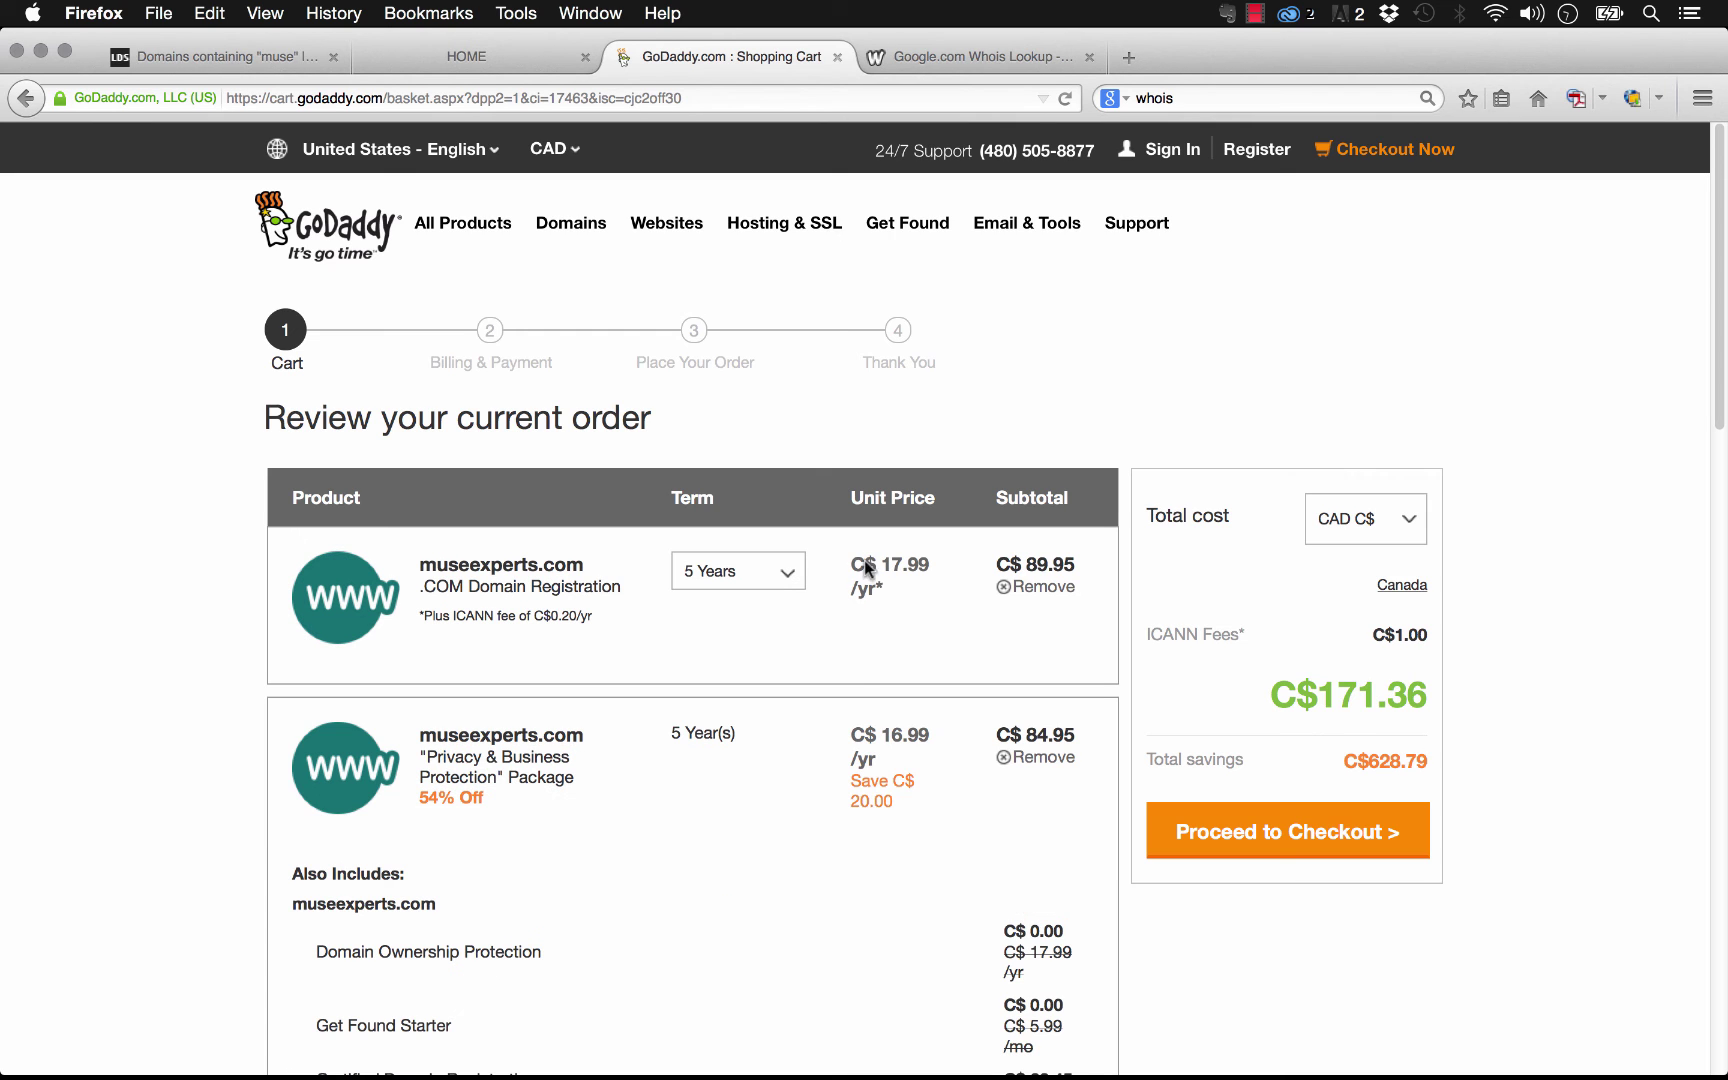
pyautogui.scroll(-2, 1625, 365)
pyautogui.scroll(-3, 1635, 381)
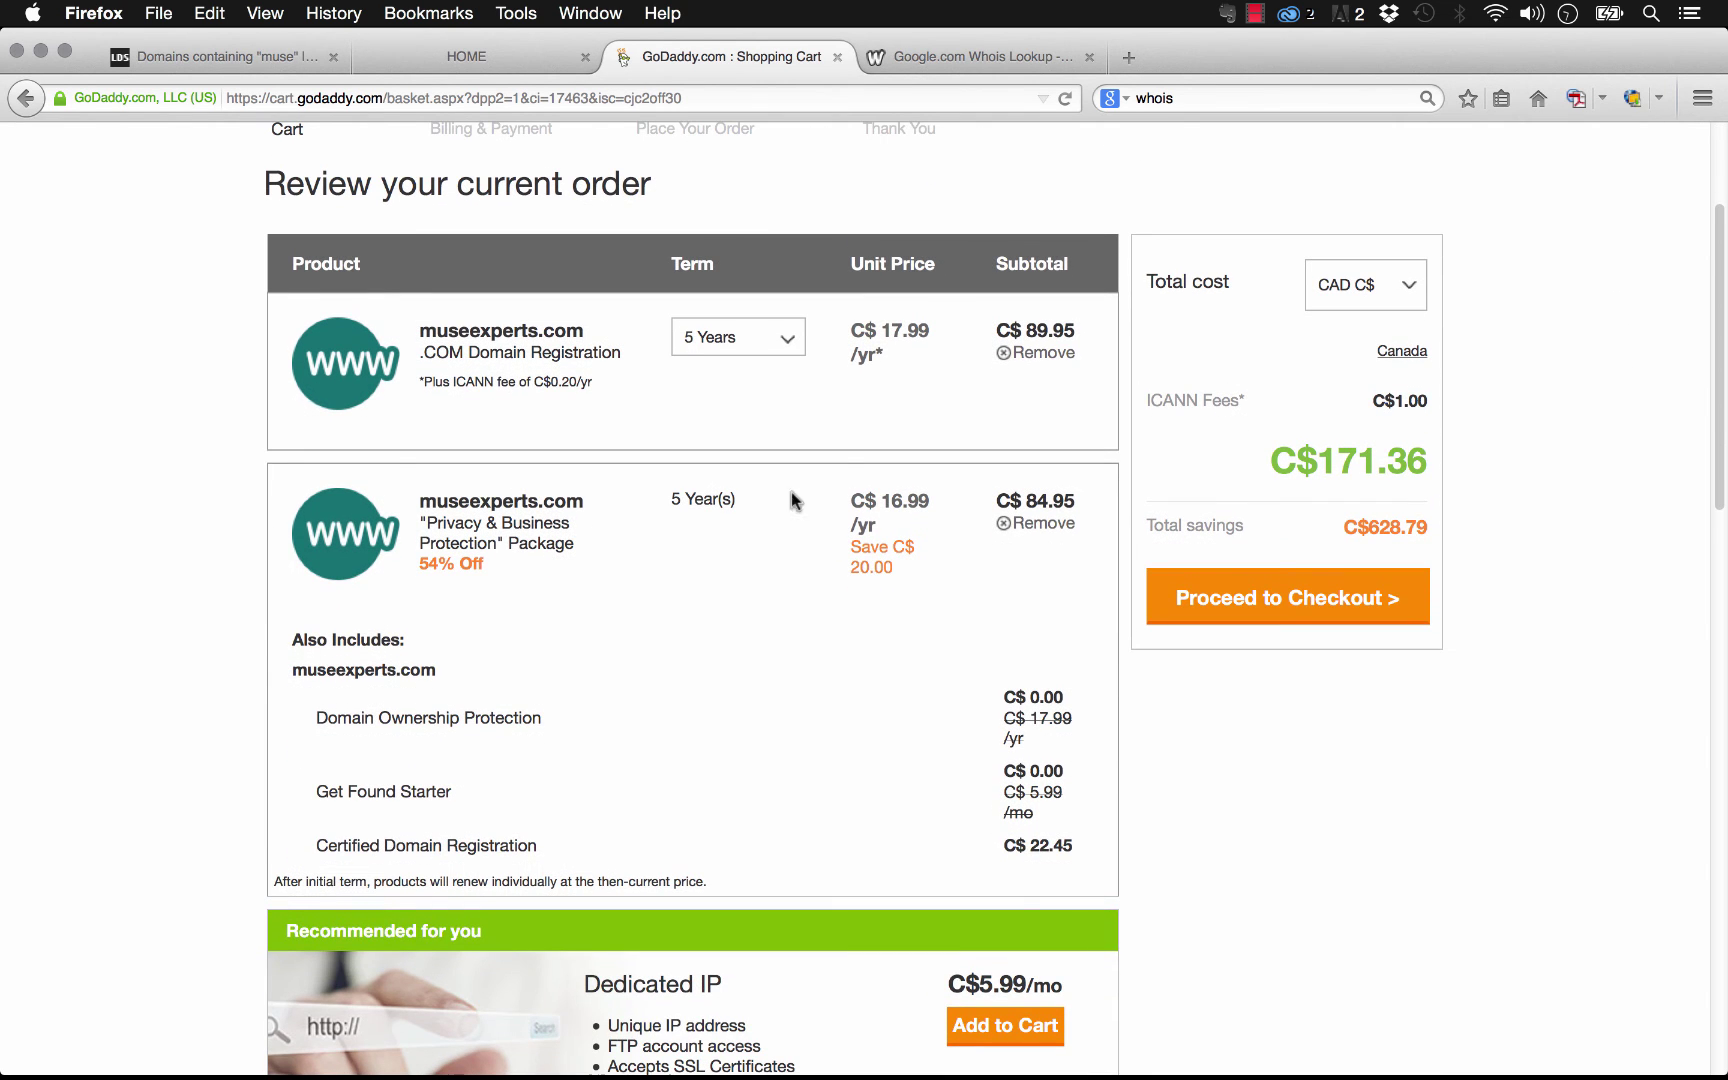
pyautogui.click(766, 346)
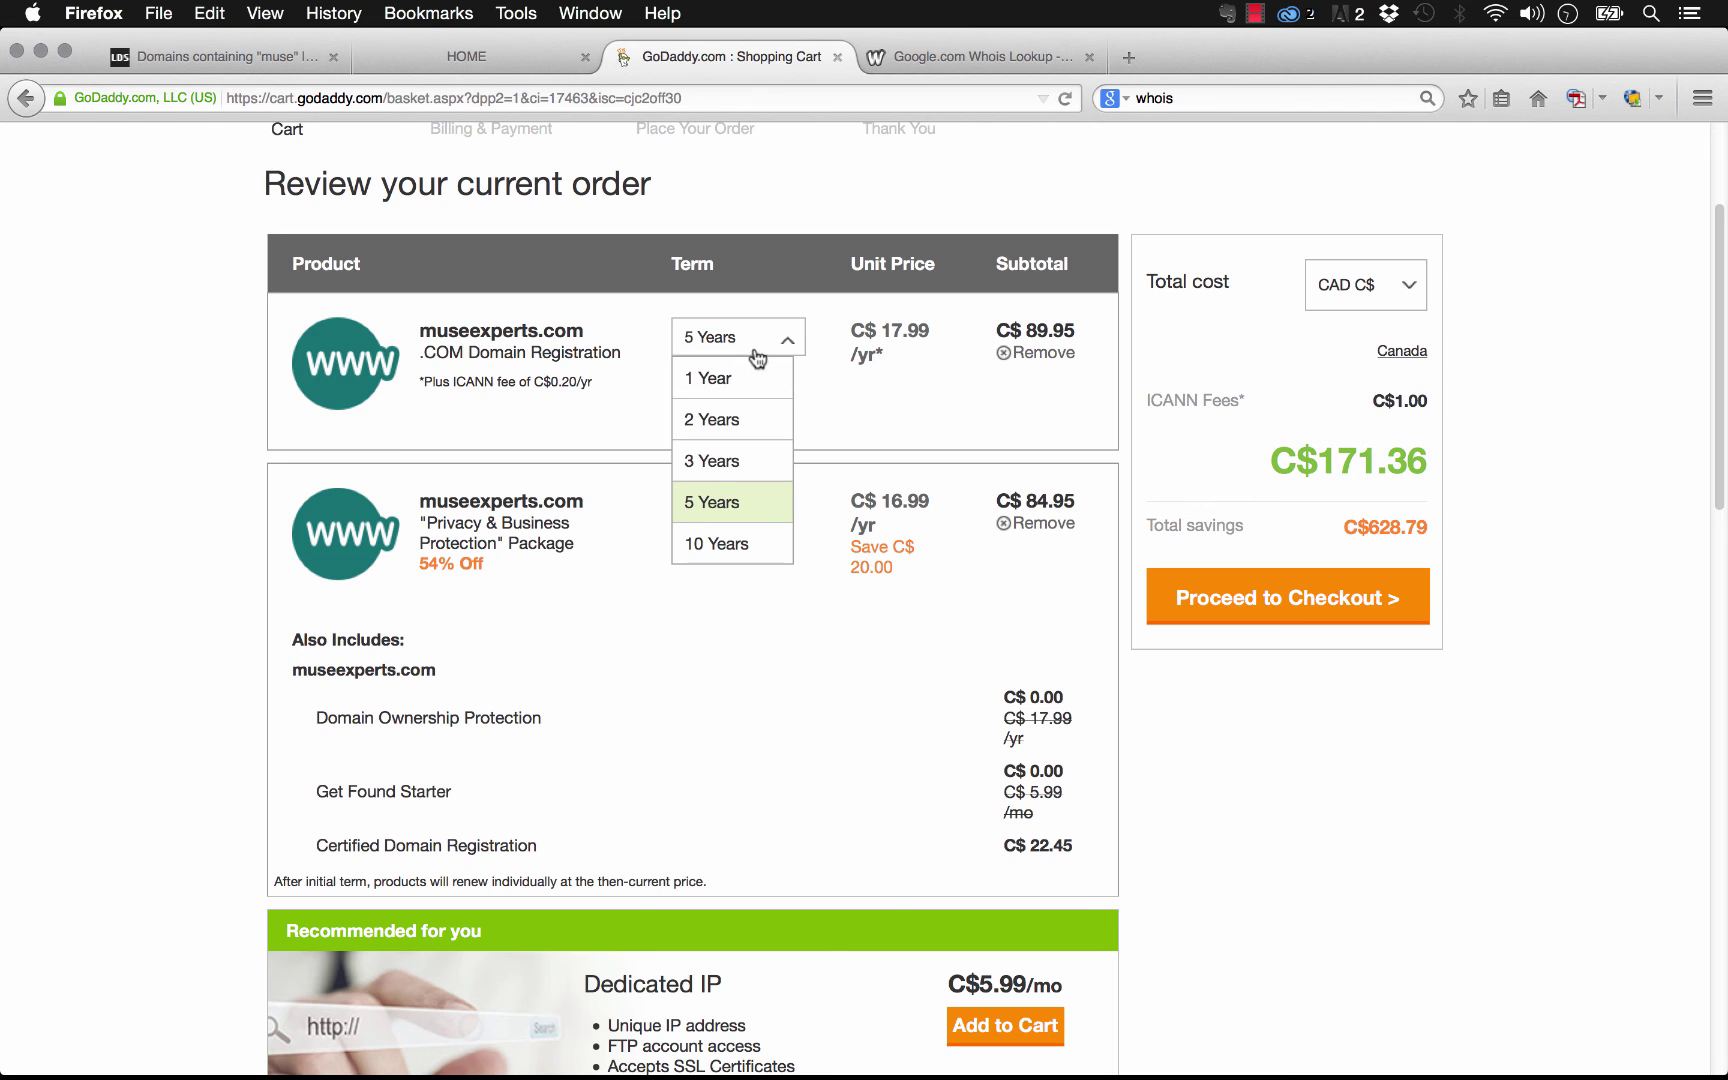
pyautogui.click(724, 422)
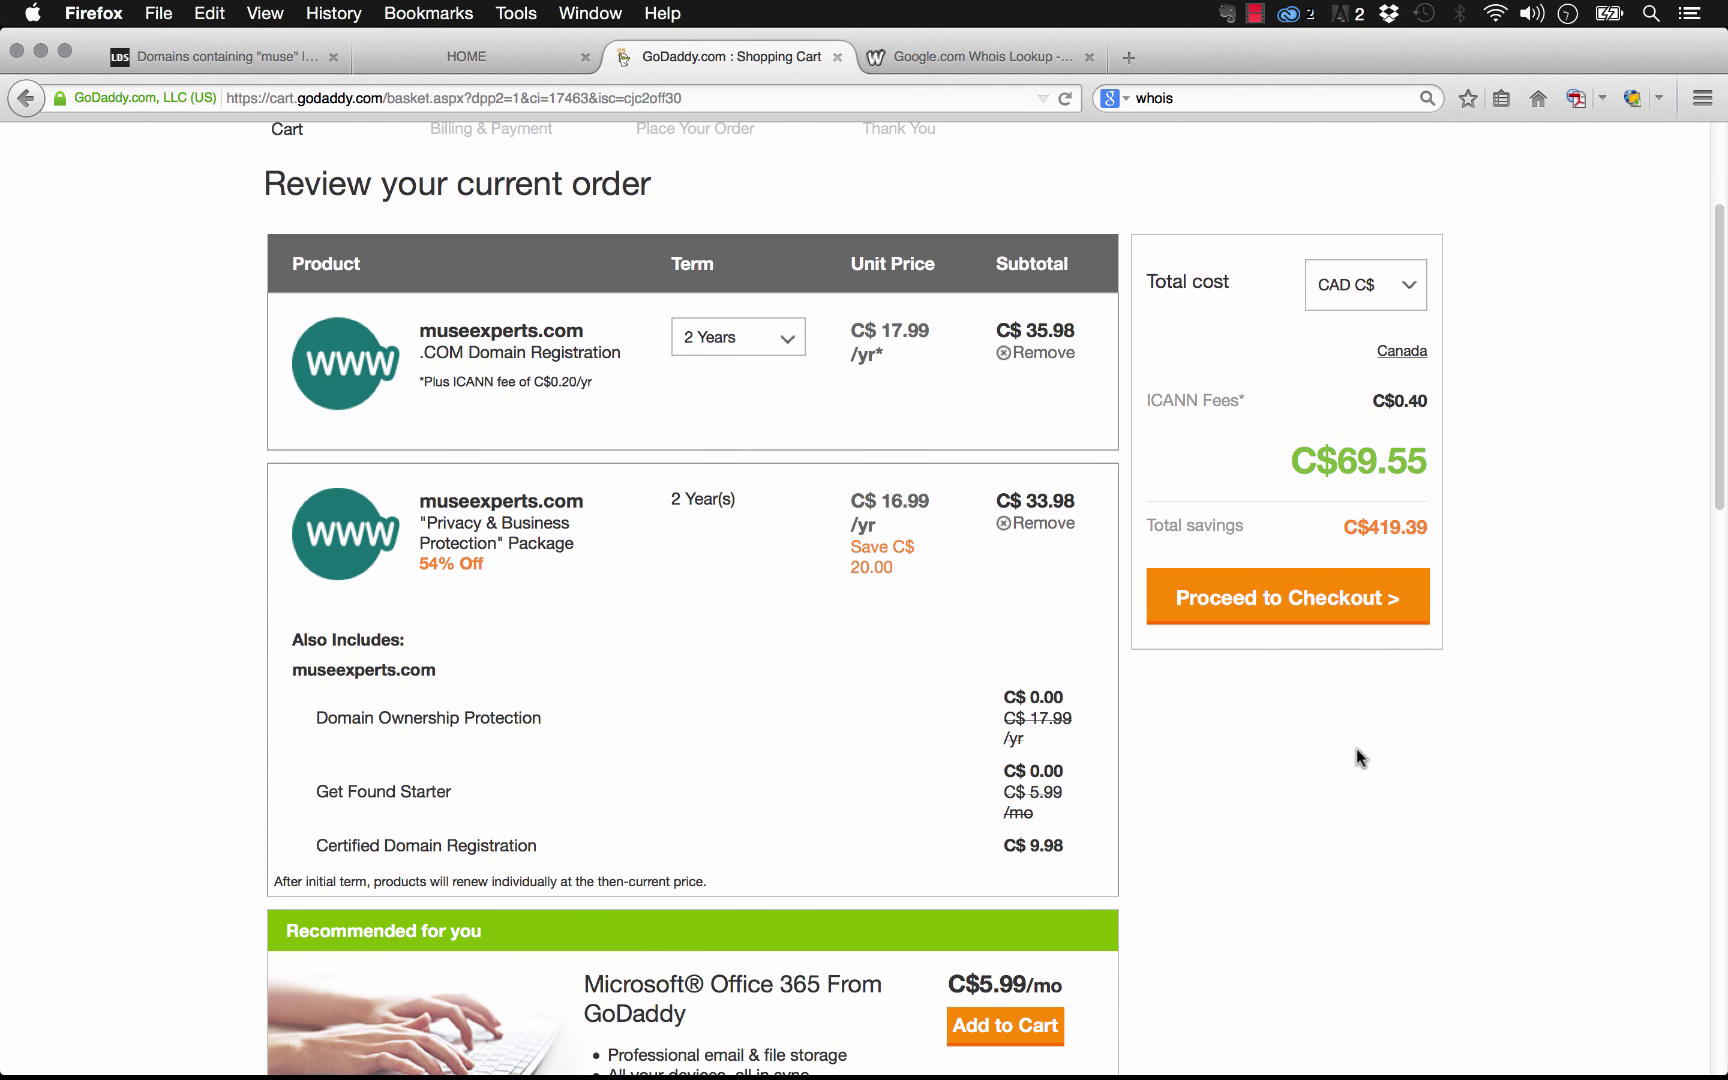
# Reveal the promo code field and proceed to checkout at C$69.55
pyautogui.scroll(-7, 1301, 733)
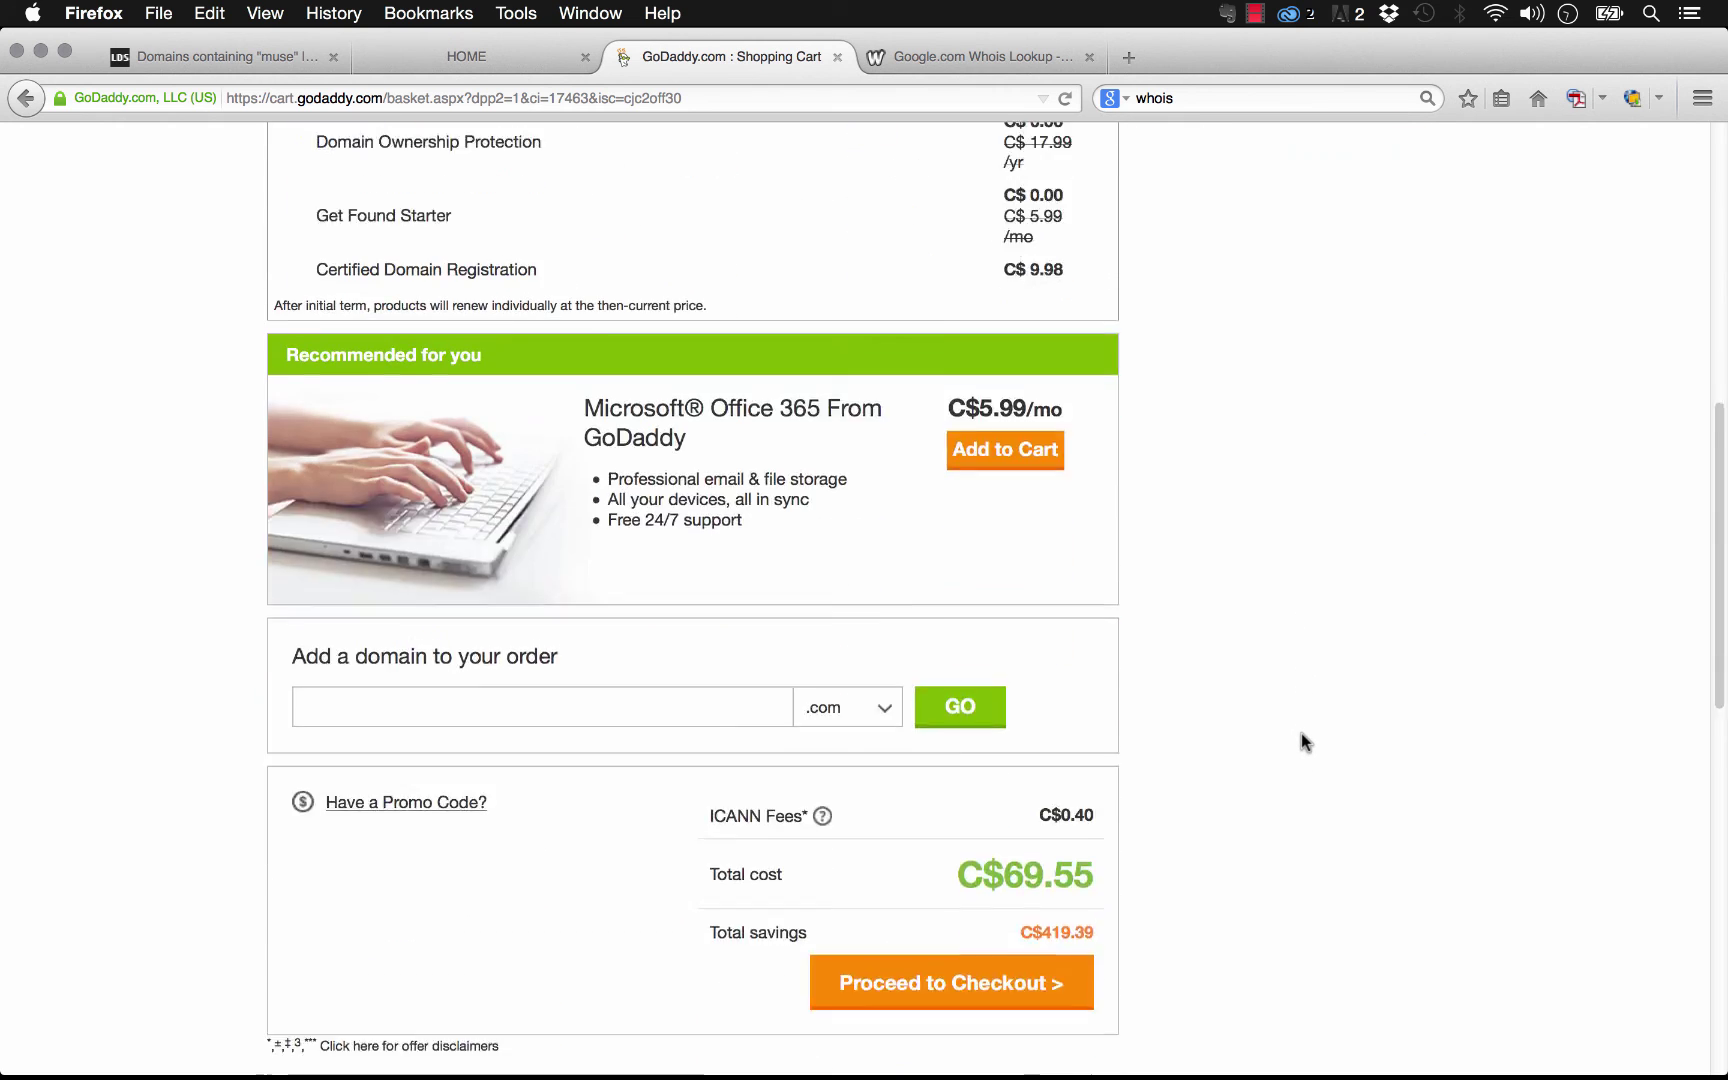
pyautogui.scroll(3, 1301, 740)
pyautogui.scroll(-2, 1289, 769)
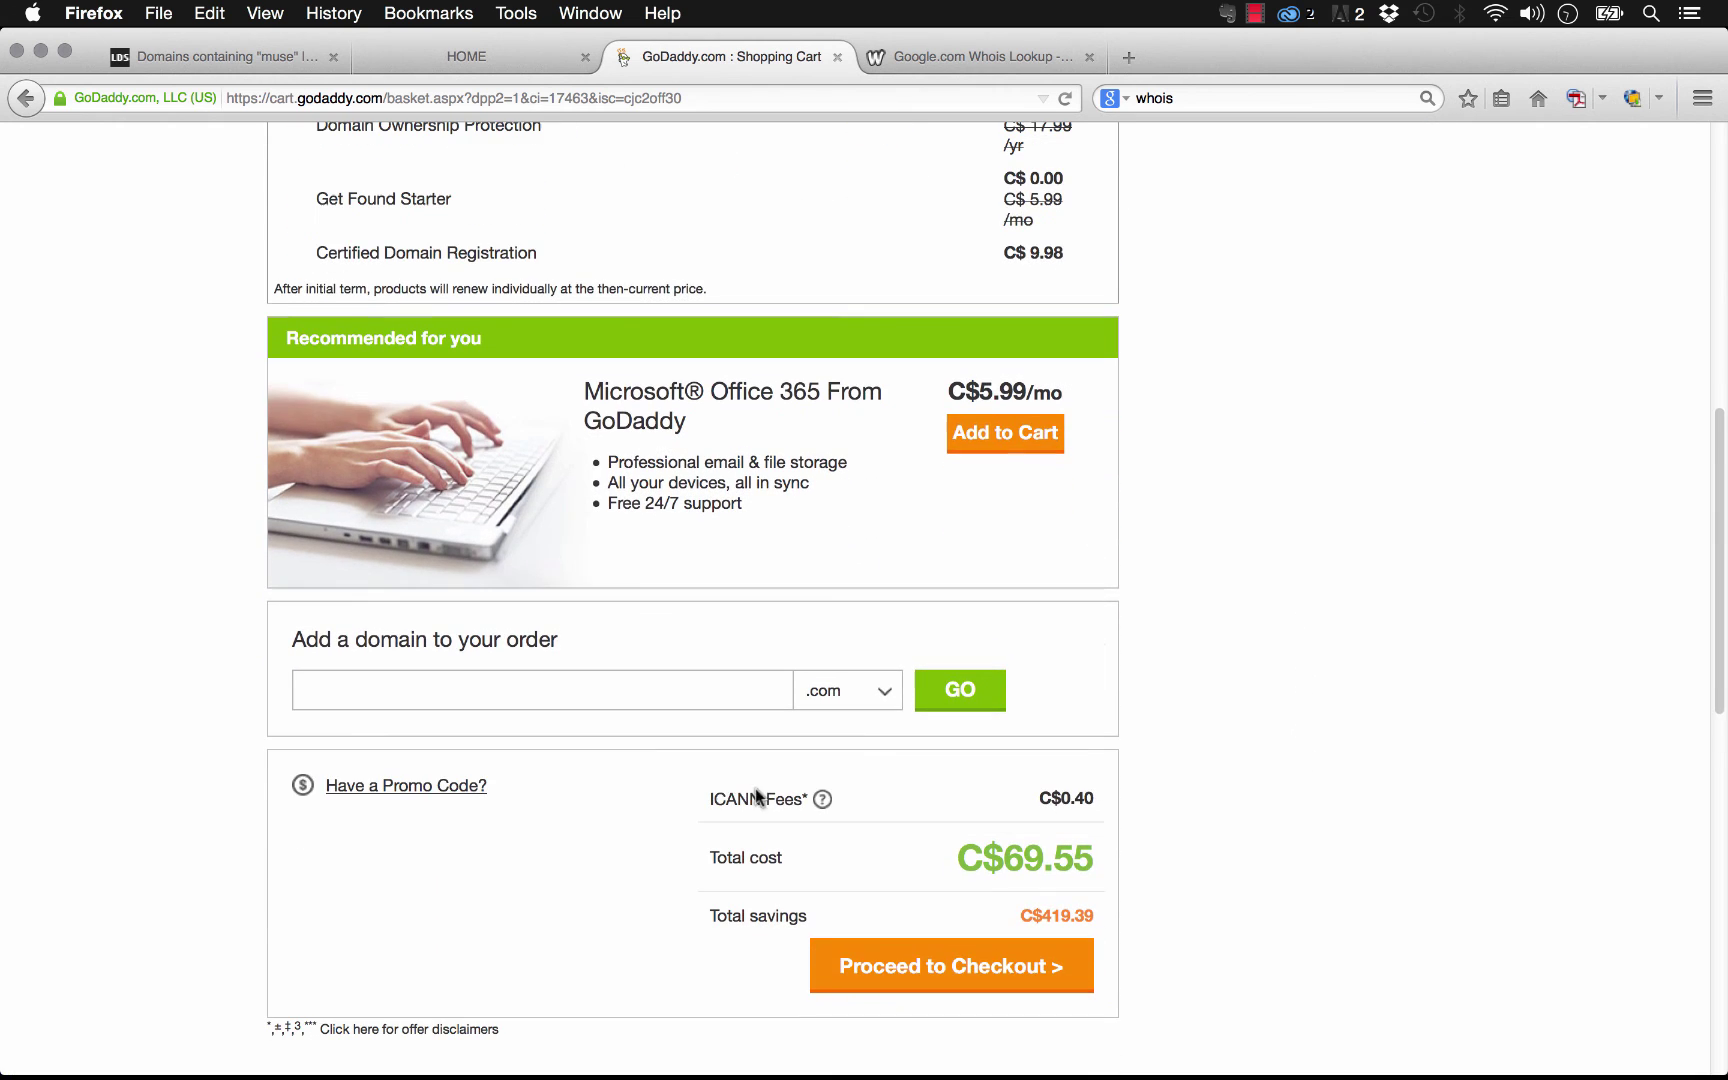
pyautogui.click(416, 786)
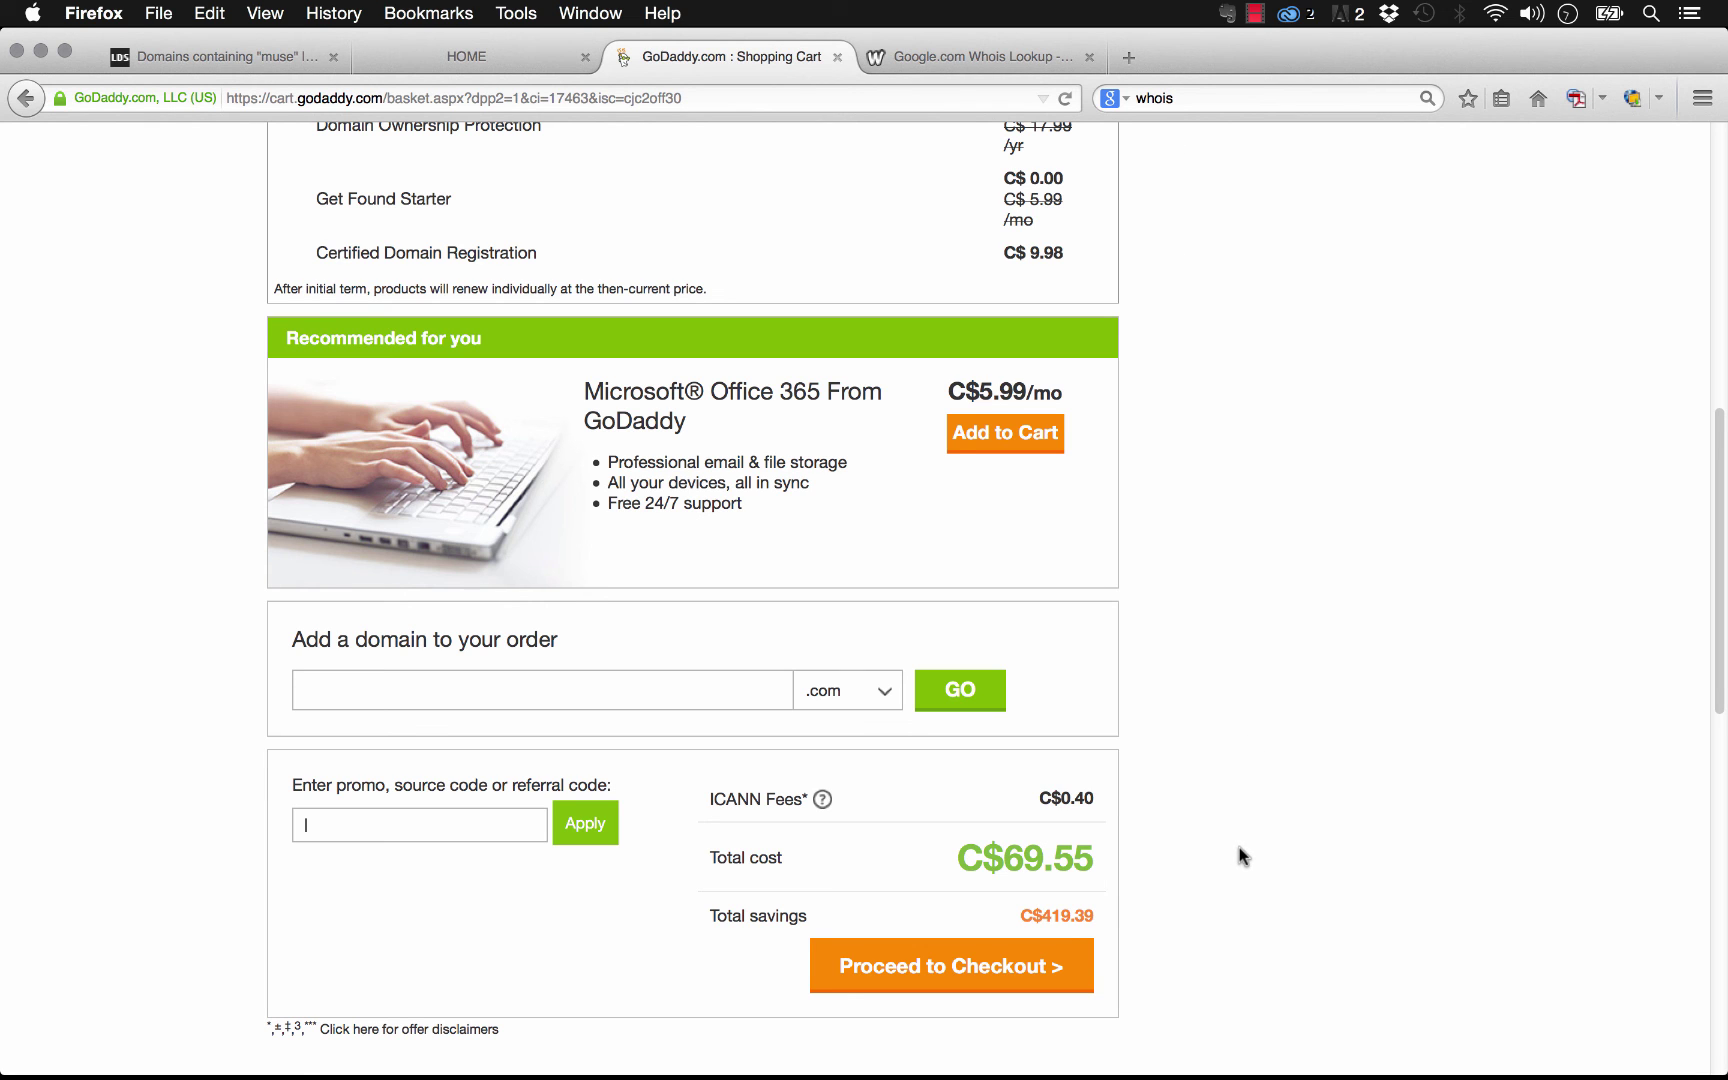
pyautogui.scroll(6, 1239, 846)
pyautogui.click(1290, 600)
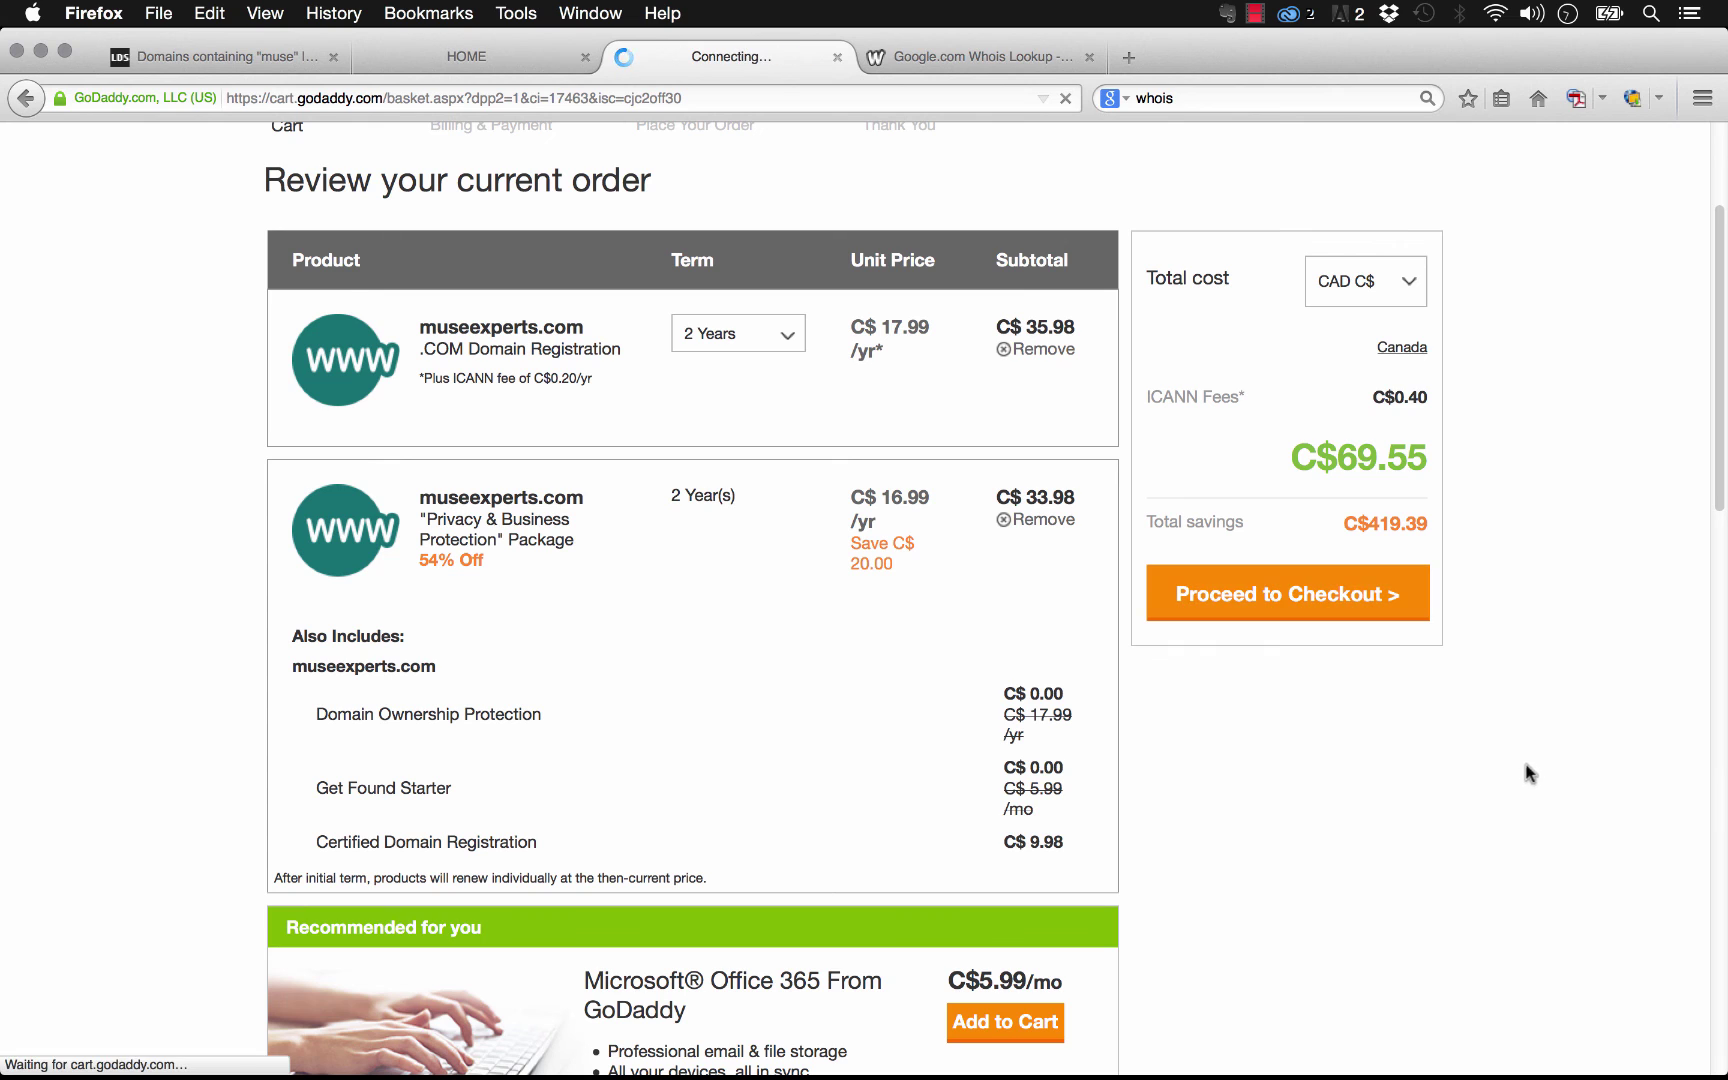